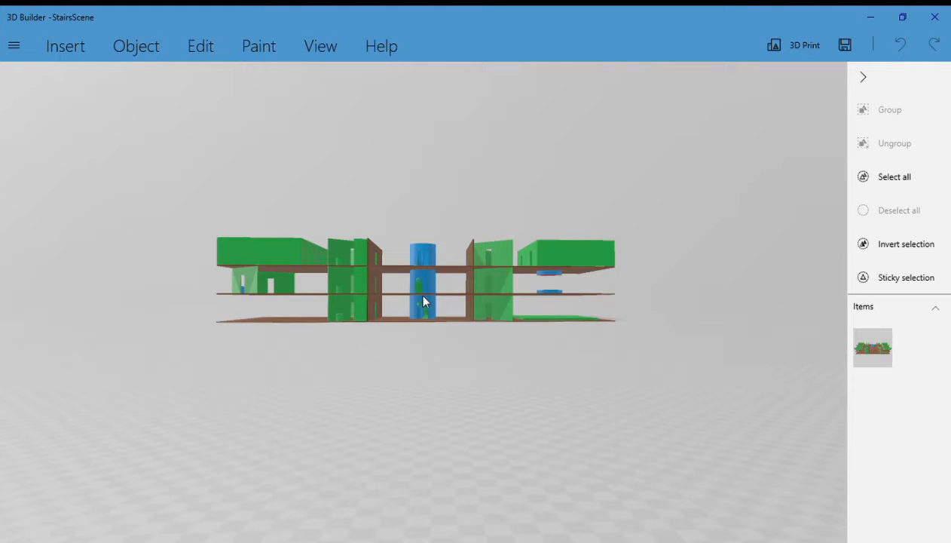
Step: Examine the three-storey building model from the front and at an angle, including its floors, partition walls and central stair cylinder
scroll(445, 351, "up", 5)
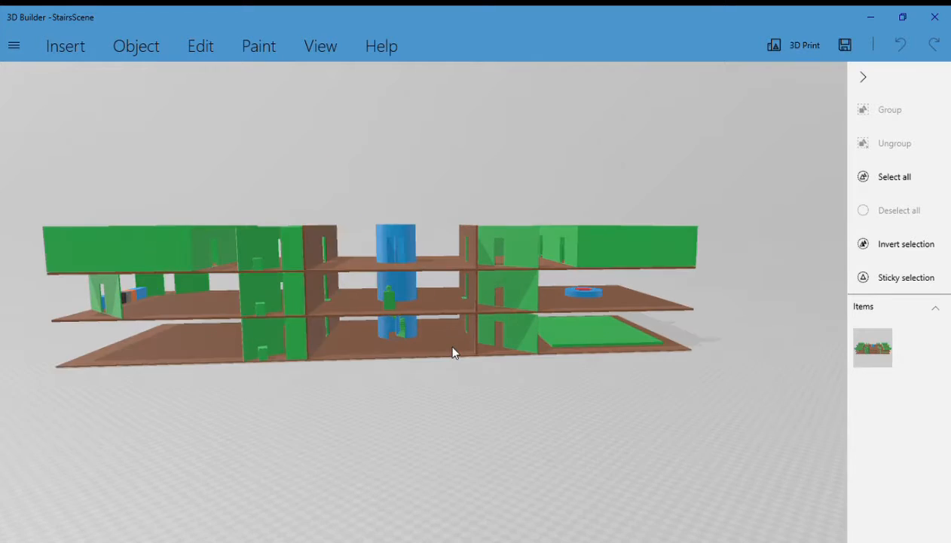
scroll(452, 352, "up", 2)
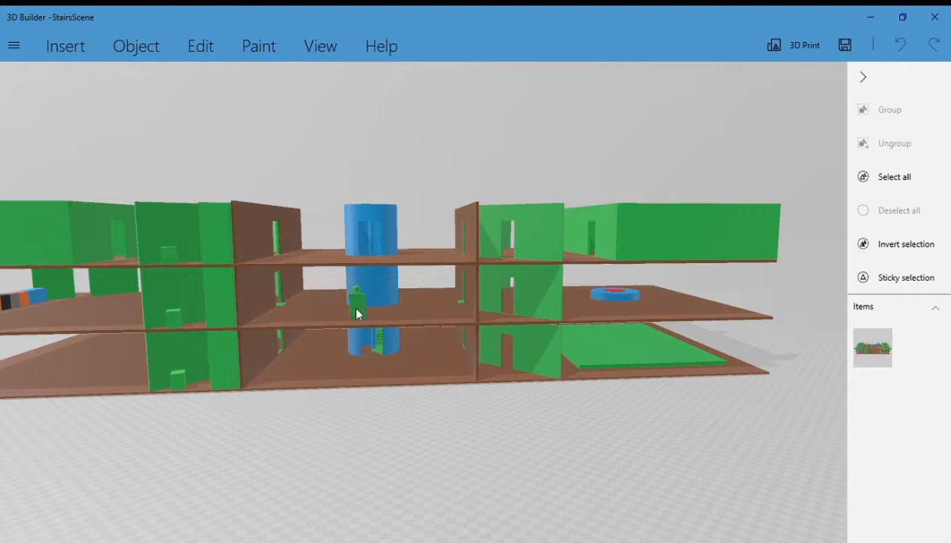
left_click_drag(413, 394, 541, 407)
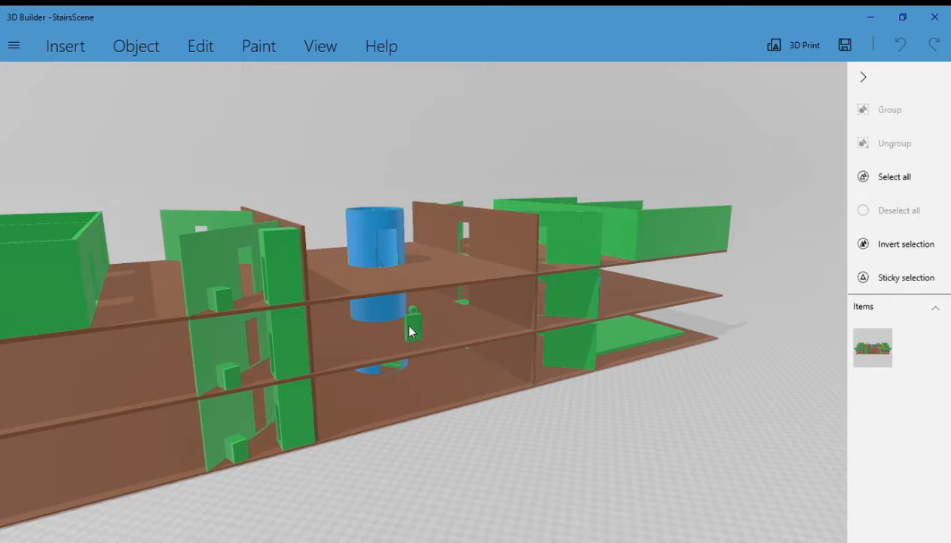
right_click_drag(620, 420, 484, 428)
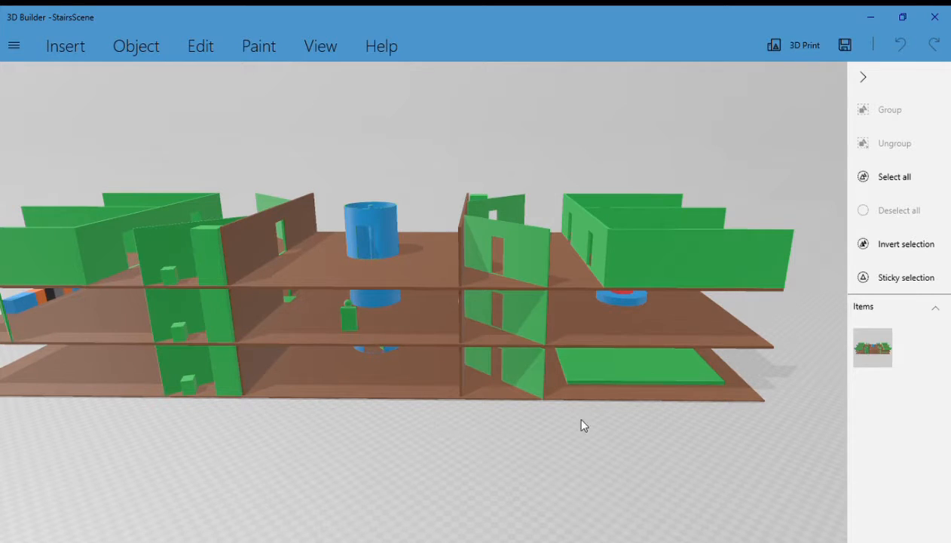
right_click_drag(322, 435, 411, 379)
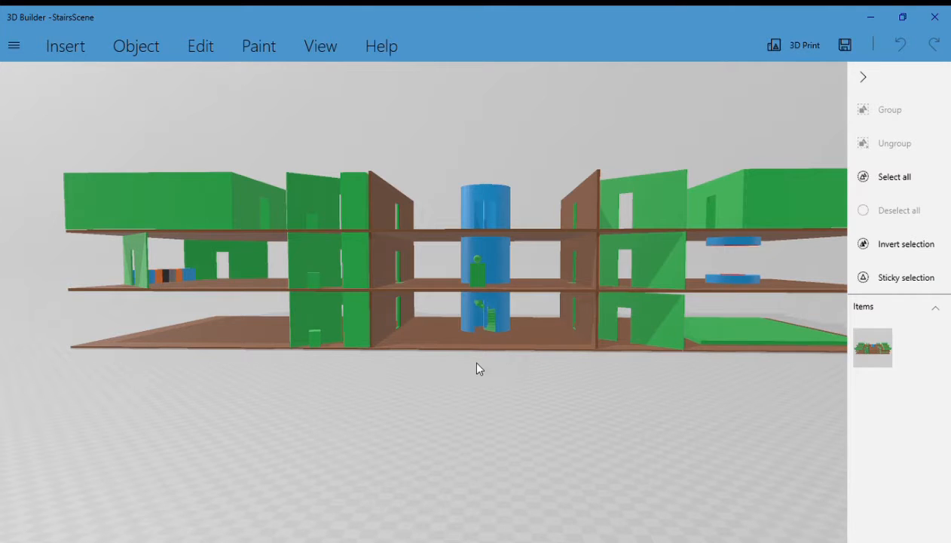
left_click_drag(544, 381, 441, 378)
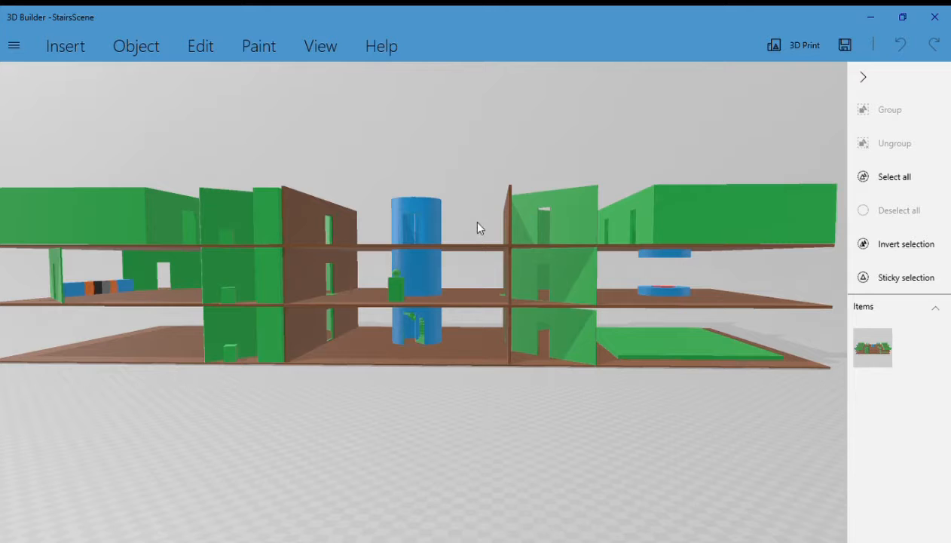
Step: Inspect the spiral staircase from directly above, looking down inside the central blue cylinder
left_click_drag(480, 223, 544, 453)
left_click_drag(494, 273, 545, 298)
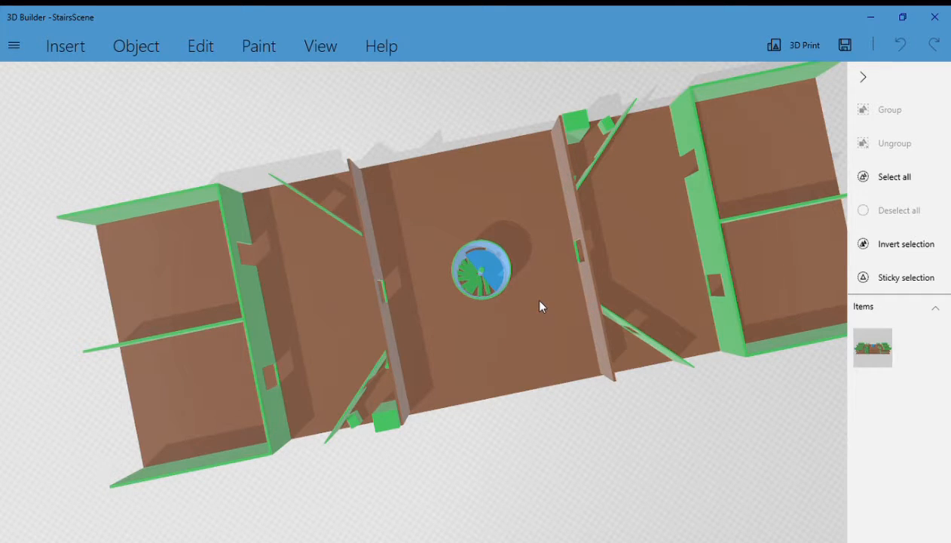
scroll(540, 306, "up", 2)
left_click_drag(568, 210, 556, 238)
scroll(556, 243, "up", 3)
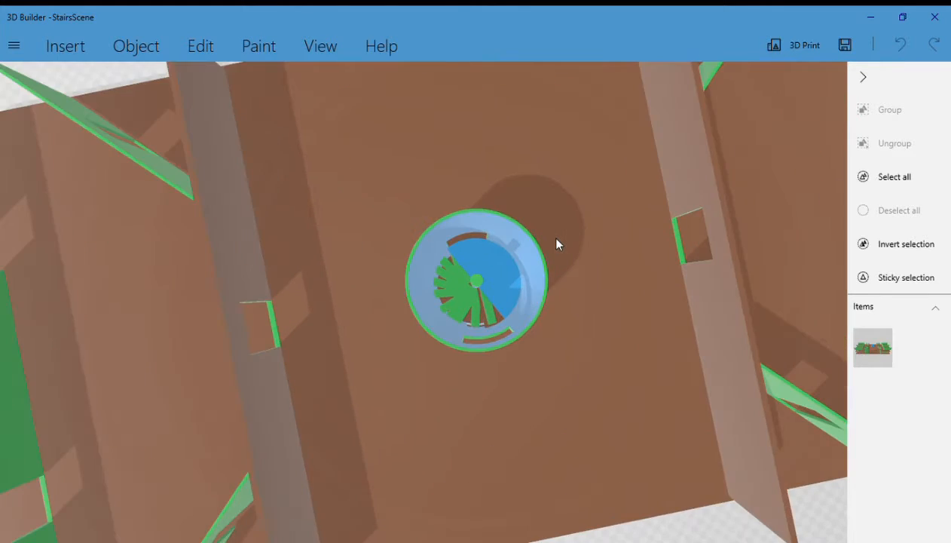
scroll(556, 243, "up", 3)
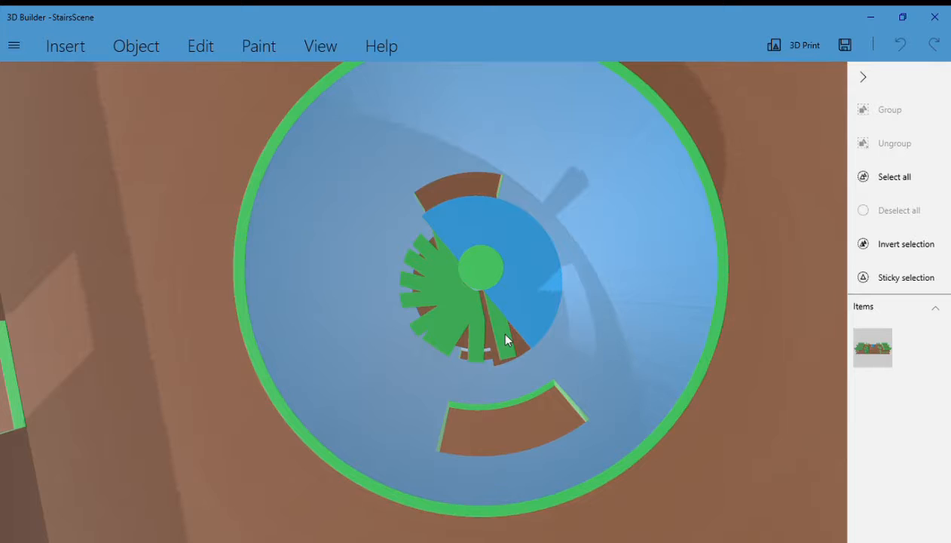
scroll(509, 341, "up", 3)
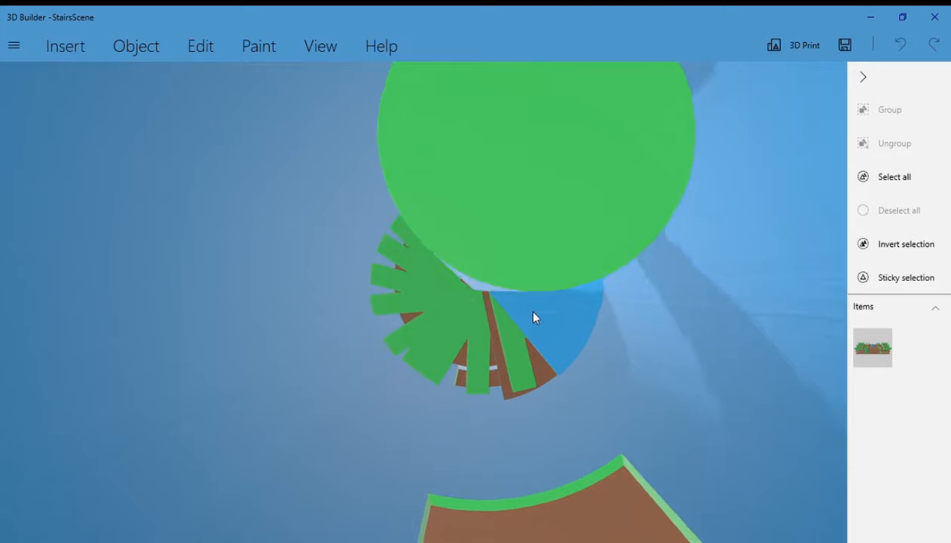
scroll(534, 311, "up", 2)
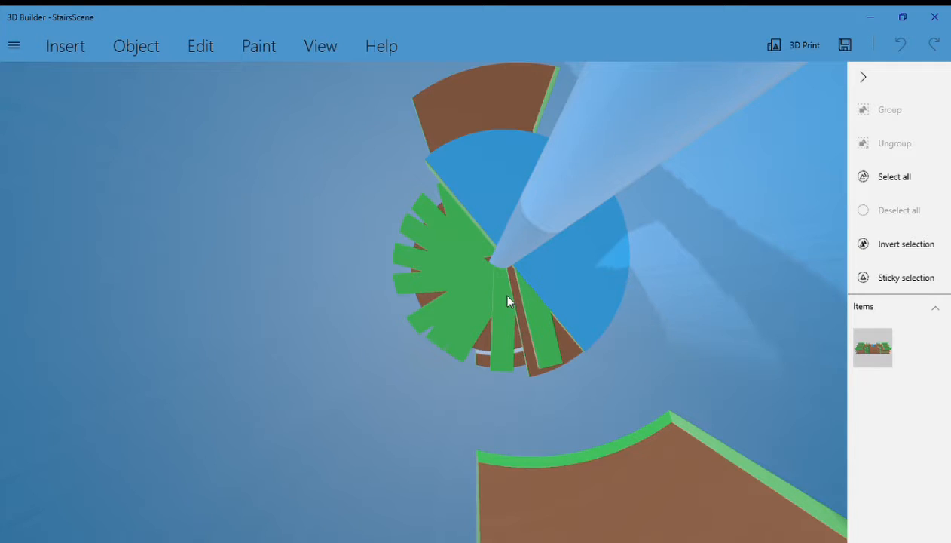
Step: Inspect the blue stairwell from outside at each floor level, looking through its doorways at the steps, landing and central column
left_click_drag(574, 431, 485, 221)
left_click_drag(505, 473, 536, 452)
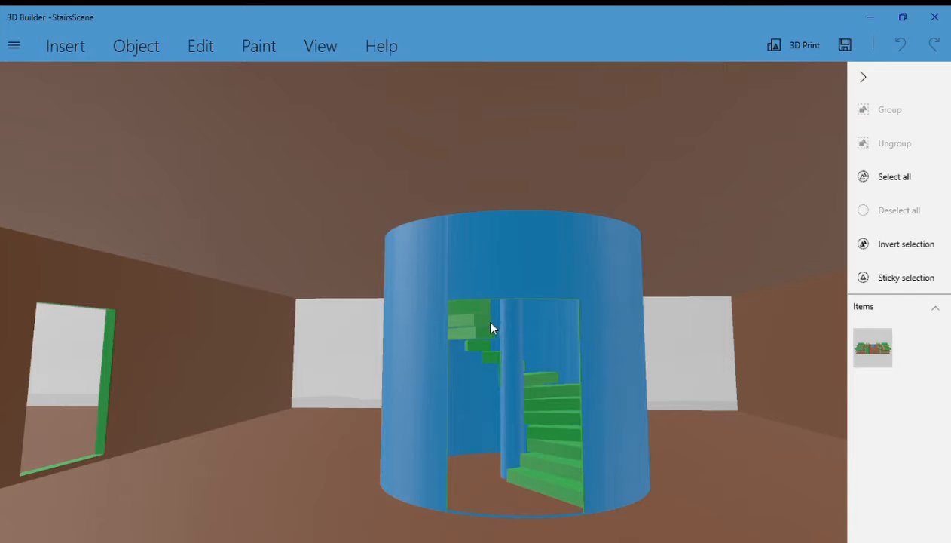
right_click_drag(503, 409, 514, 536)
right_click_drag(535, 305, 495, 435)
left_click_drag(579, 373, 275, 403)
left_click_drag(645, 390, 525, 435)
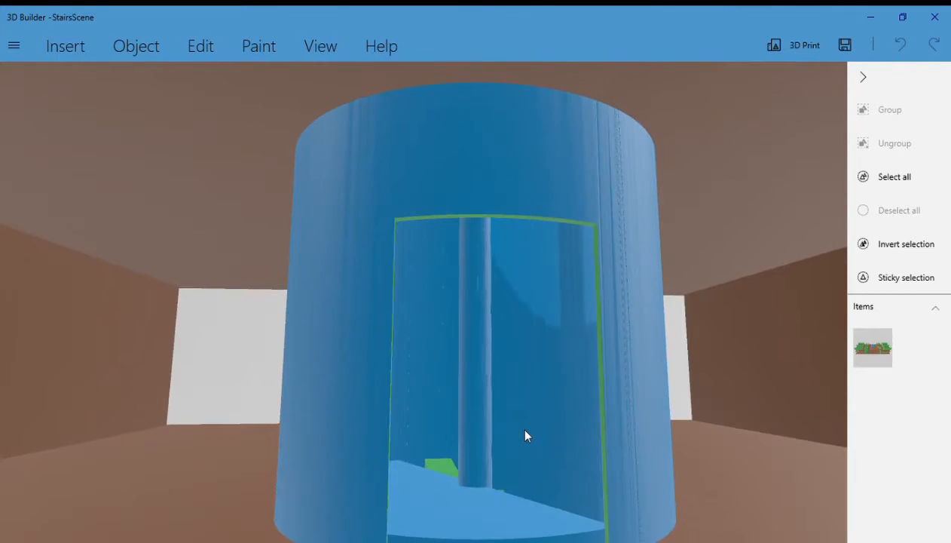
left_click_drag(529, 392, 440, 538)
left_click_drag(443, 471, 452, 416)
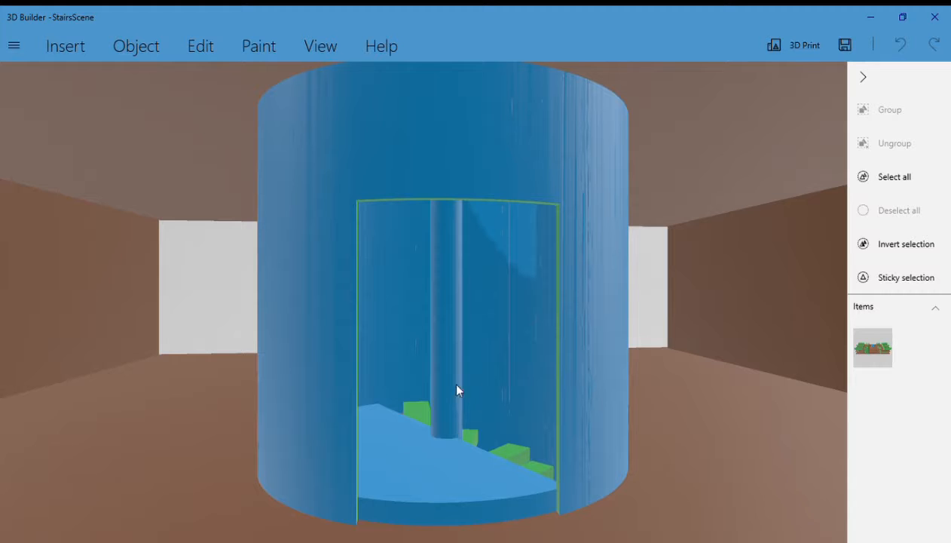
right_click_drag(473, 382, 464, 509)
right_click_drag(500, 271, 355, 400)
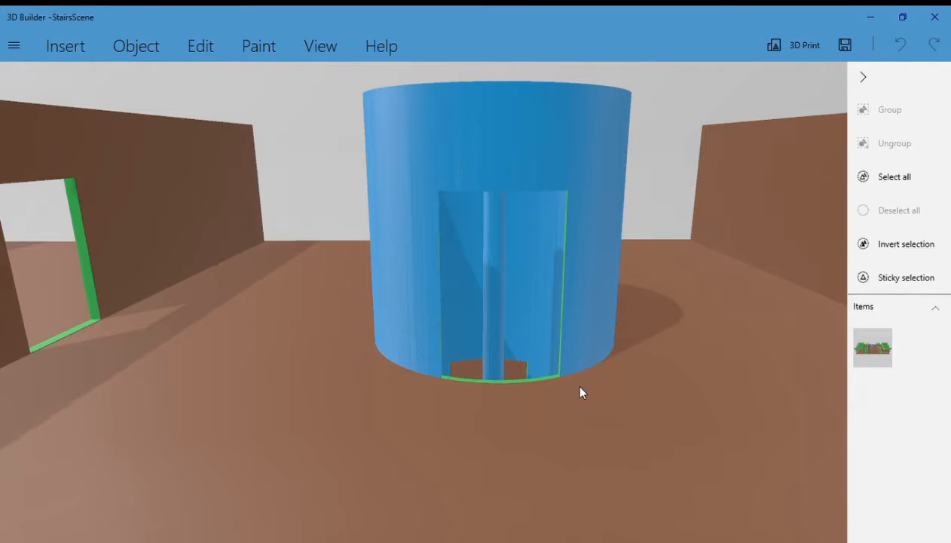
Step: Review the whole building from raised angles, covering the top-floor rooms, angled walls and stacked corner shafts
scroll(631, 411, "down", 10)
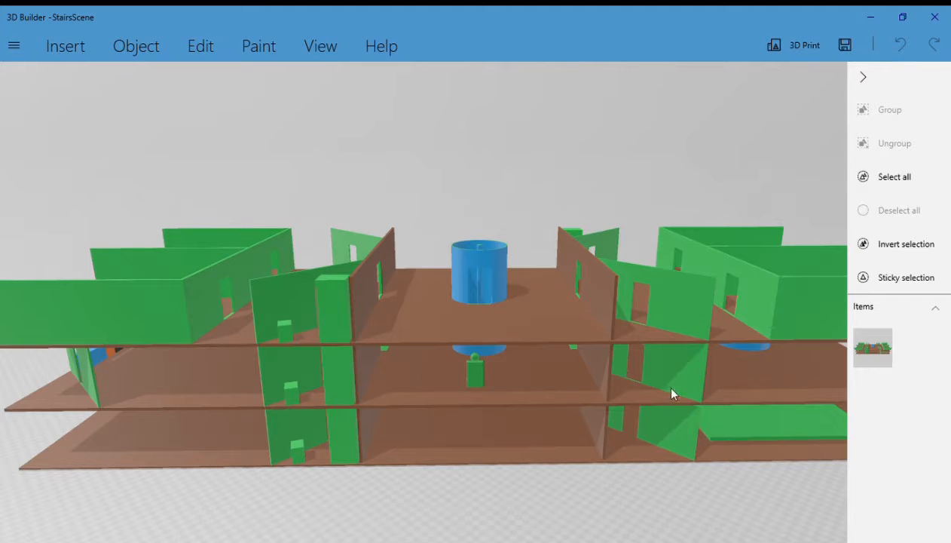
left_click_drag(375, 479, 450, 536)
left_click_drag(647, 540, 458, 492)
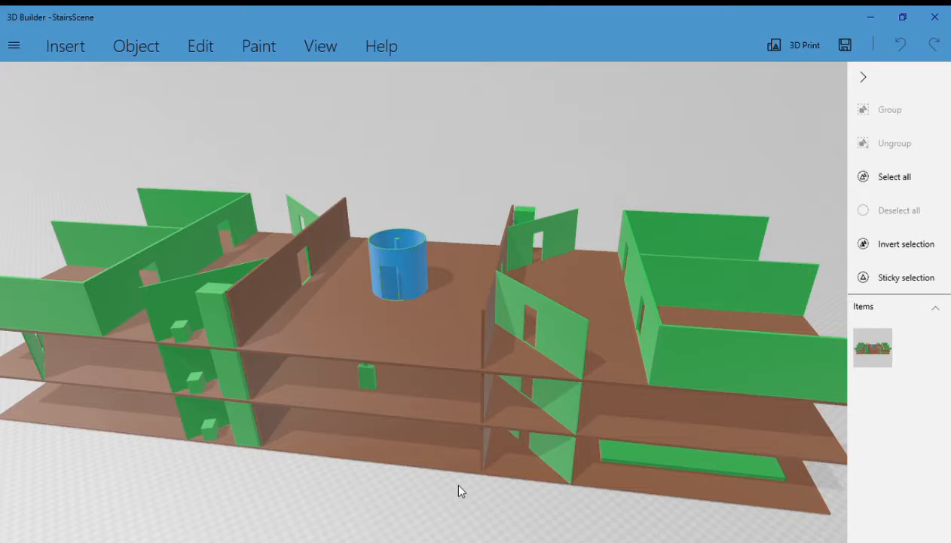
left_click_drag(284, 481, 333, 487)
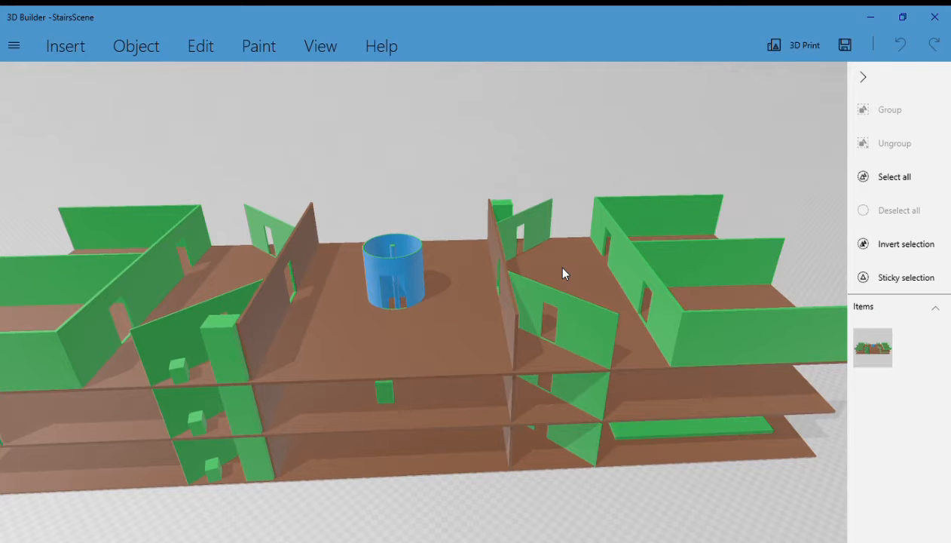
right_click_drag(563, 272, 685, 414)
middle_click_drag(687, 418, 482, 426)
right_click_drag(678, 395, 594, 414)
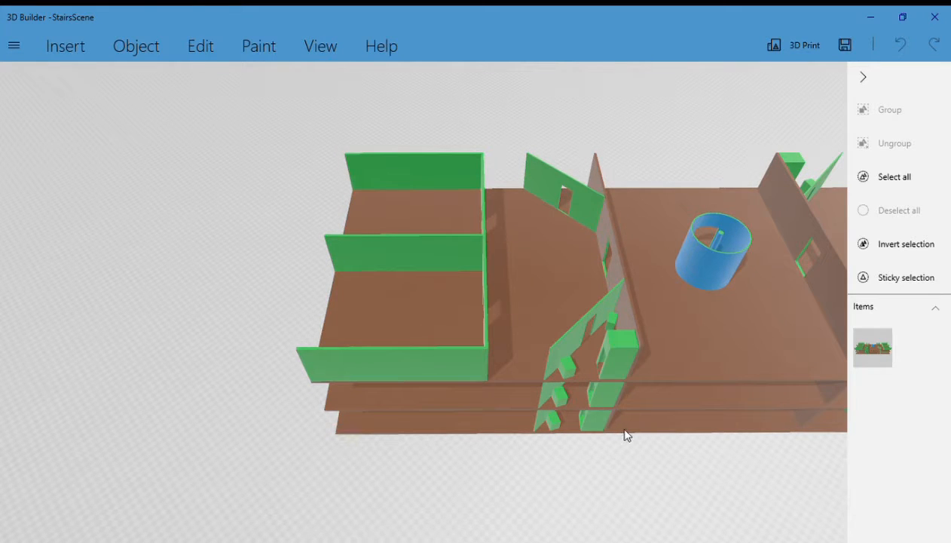
right_click_drag(444, 509, 613, 363)
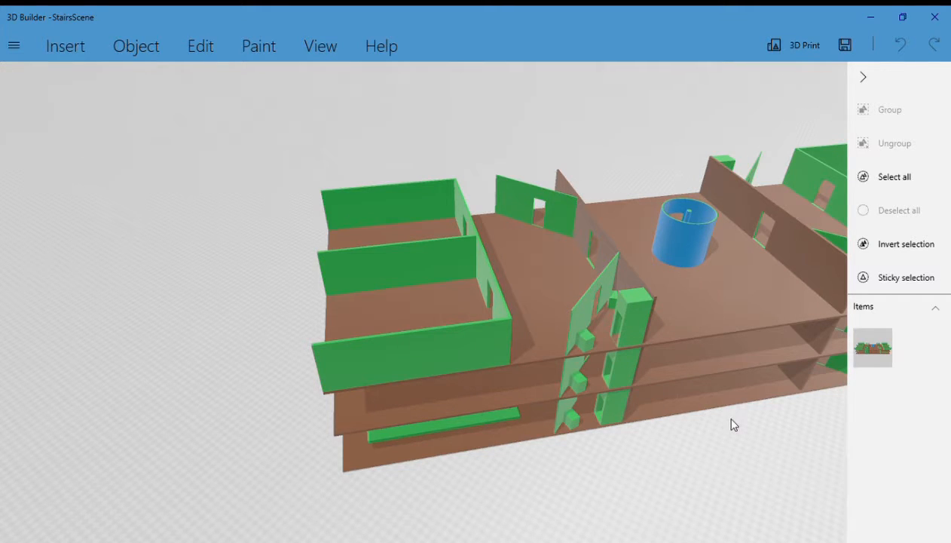
right_click_drag(796, 438, 566, 348)
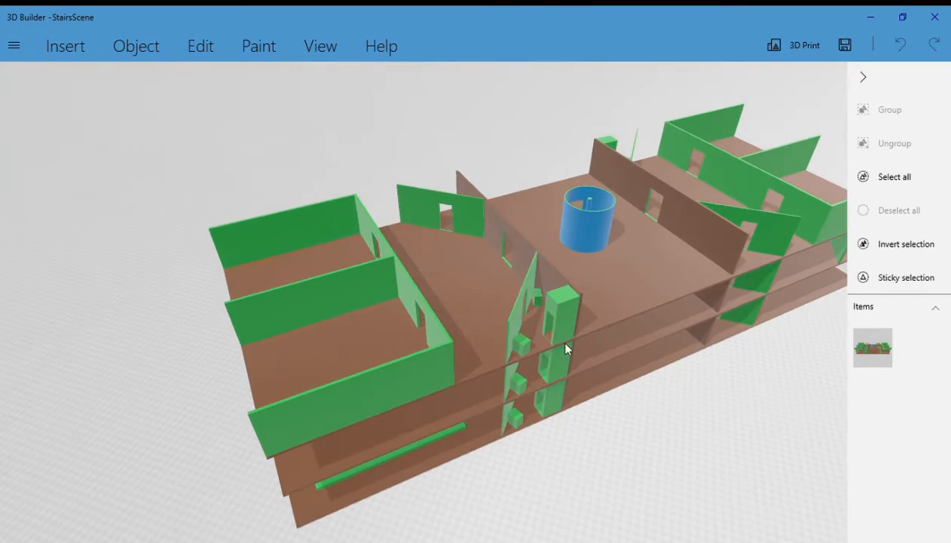
Step: Select the whole building model and examine its layout from the end, the long side and above
left_click(537, 300)
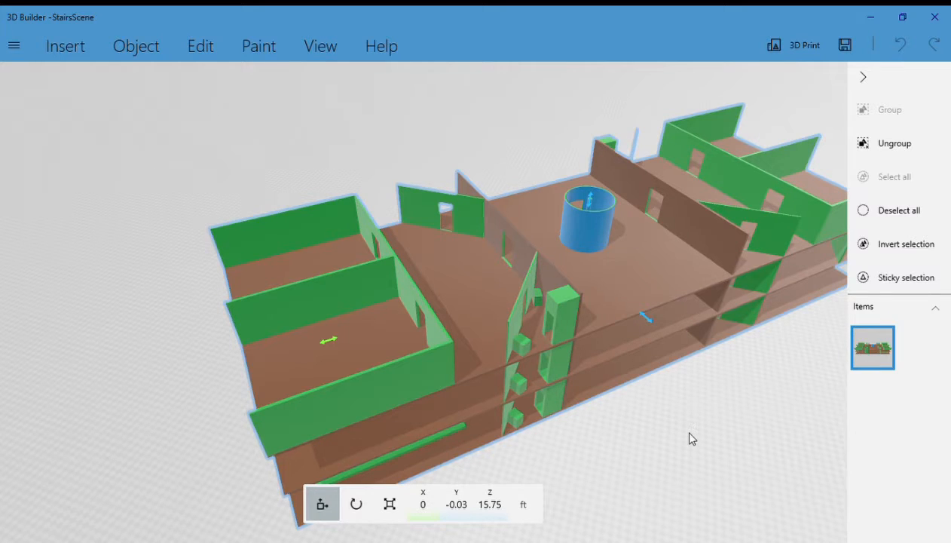
right_click_drag(639, 436, 704, 367)
left_click_drag(562, 440, 611, 470)
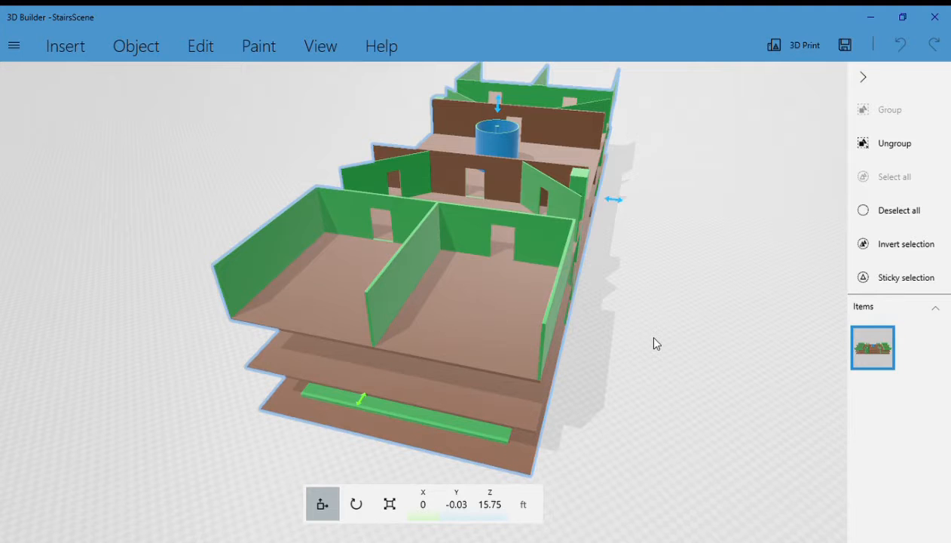
left_click_drag(690, 307, 630, 321)
left_click_drag(659, 396, 730, 416)
left_click_drag(753, 465, 526, 402)
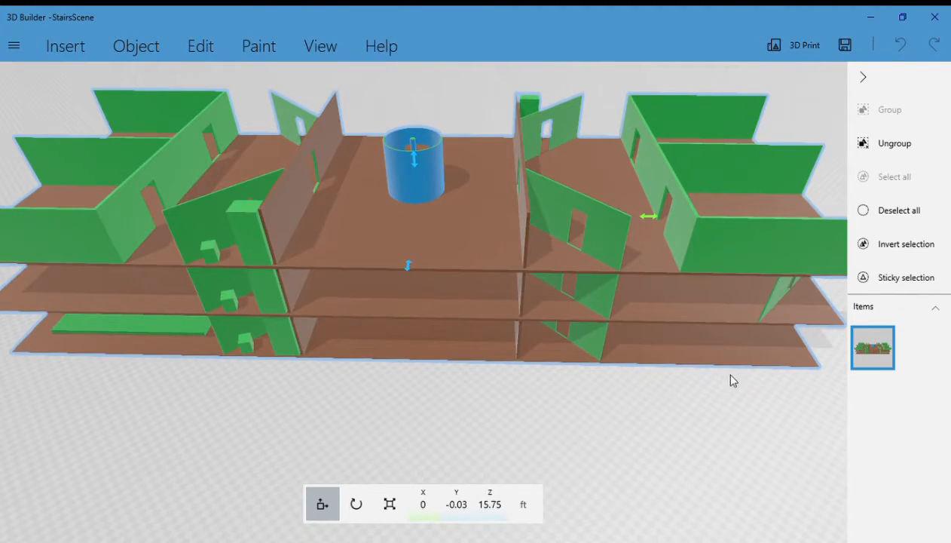
left_click_drag(598, 371, 668, 302)
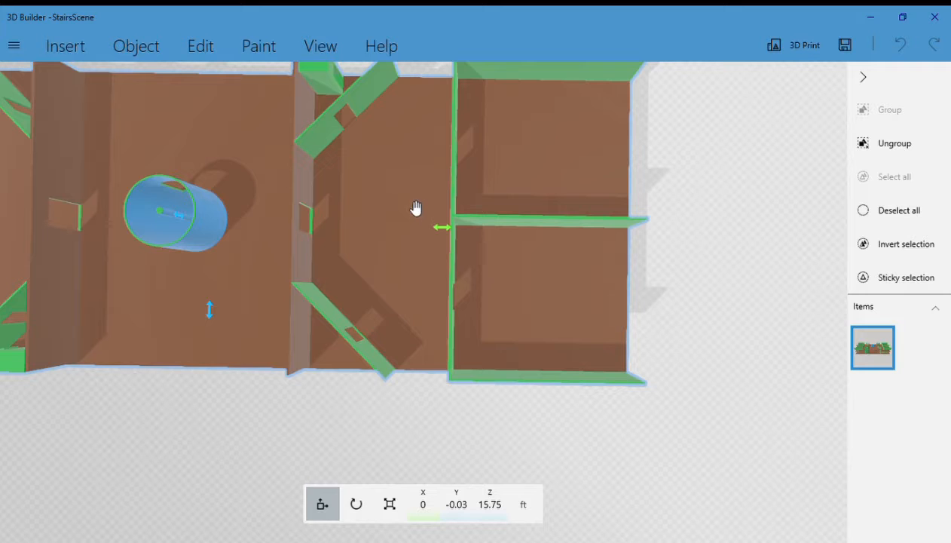
left_click_drag(342, 421, 441, 243)
left_click_drag(147, 441, 437, 452)
left_click_drag(511, 104, 556, 248)
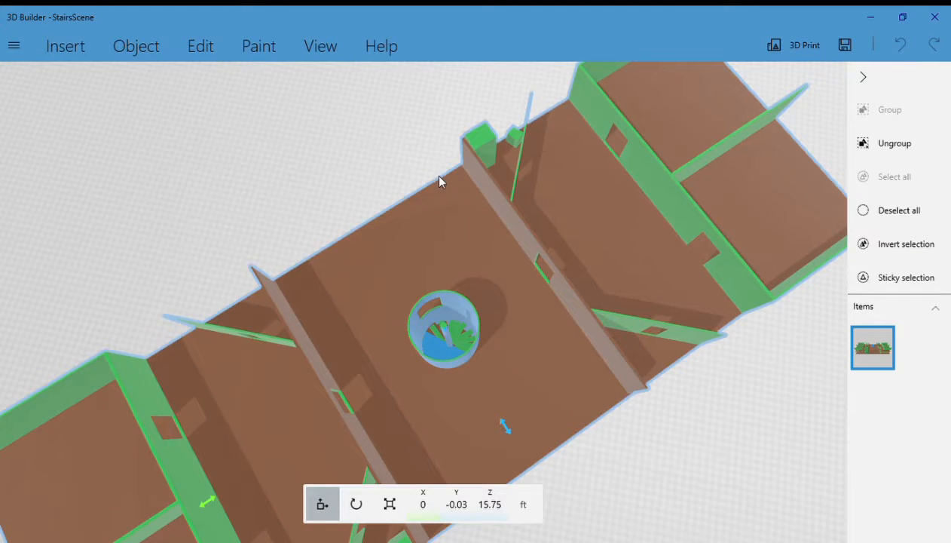
left_click_drag(679, 419, 651, 364)
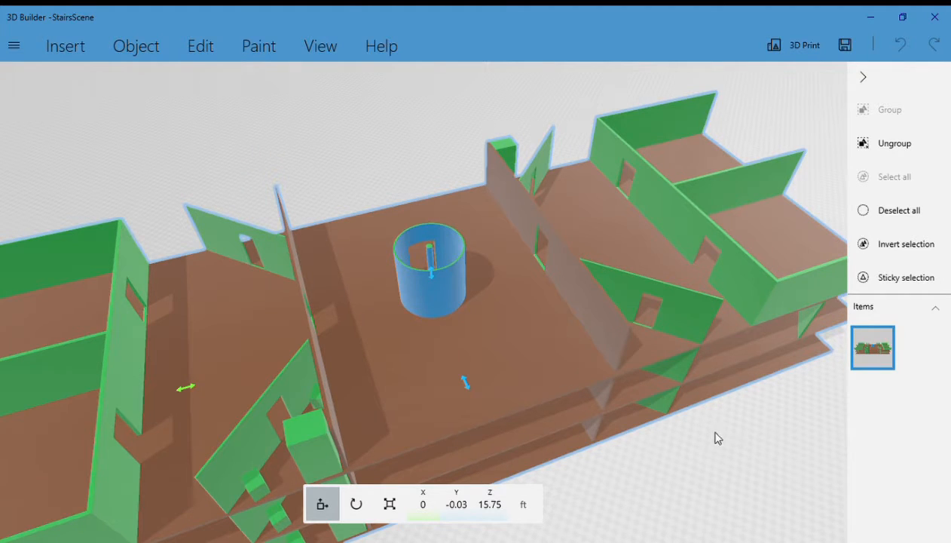
left_click_drag(698, 471, 682, 369)
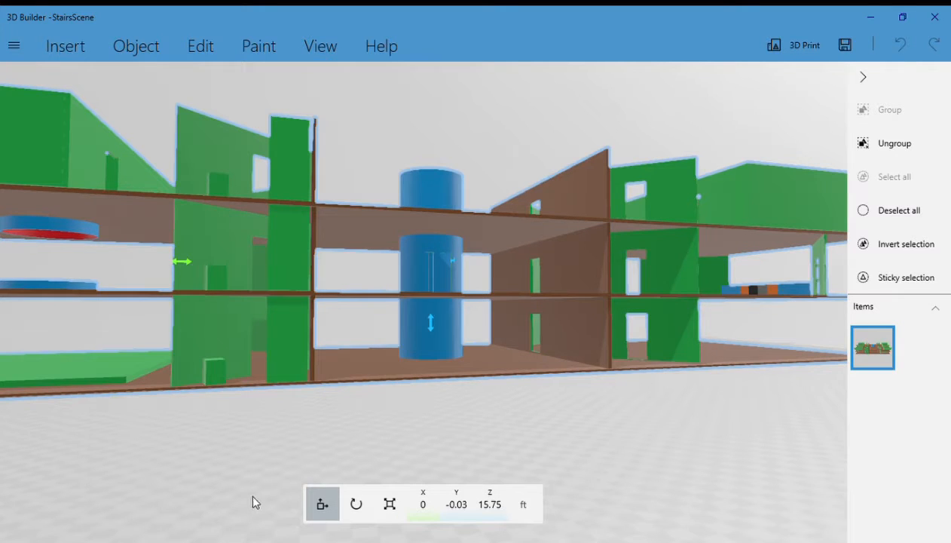
Step: Examine the middle-floor room at the building's end, with its round blue and red floor and ceiling fixtures and surrounding doorways
left_click_drag(227, 460, 655, 464)
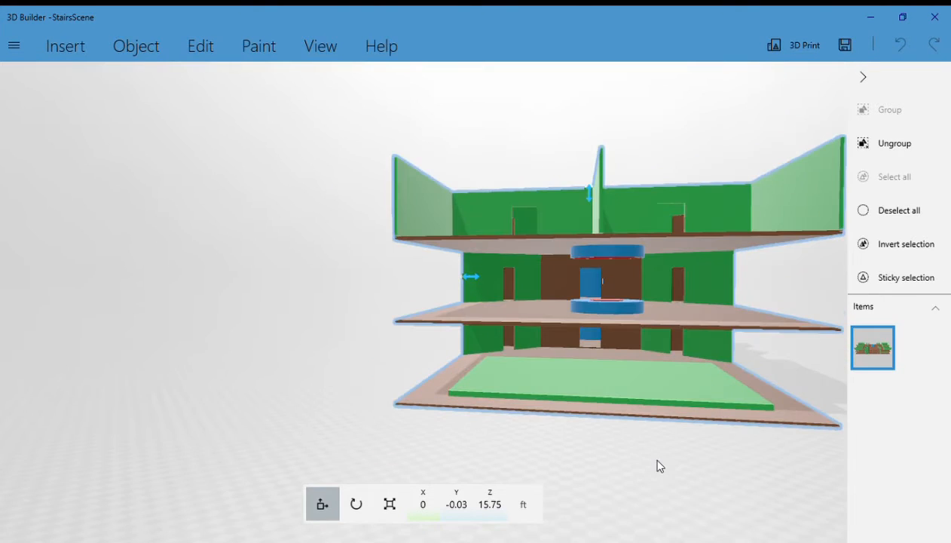
scroll(697, 348, "up", 2)
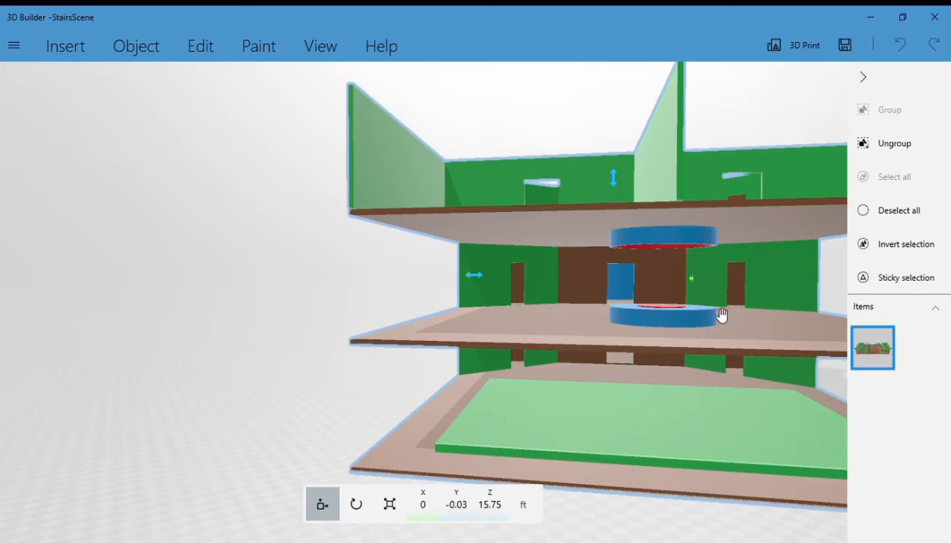
scroll(716, 312, "up", 3)
right_click_drag(712, 309, 447, 329)
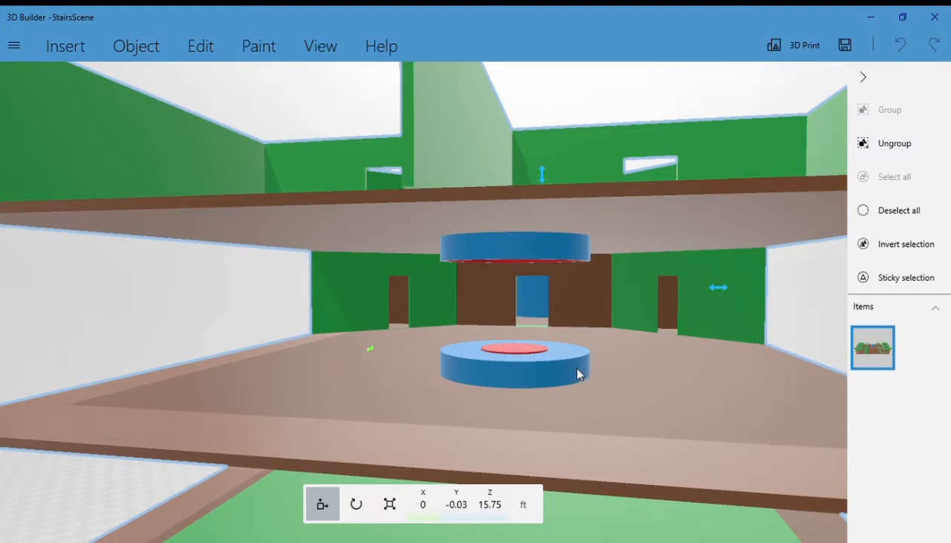
scroll(609, 381, "up", 5)
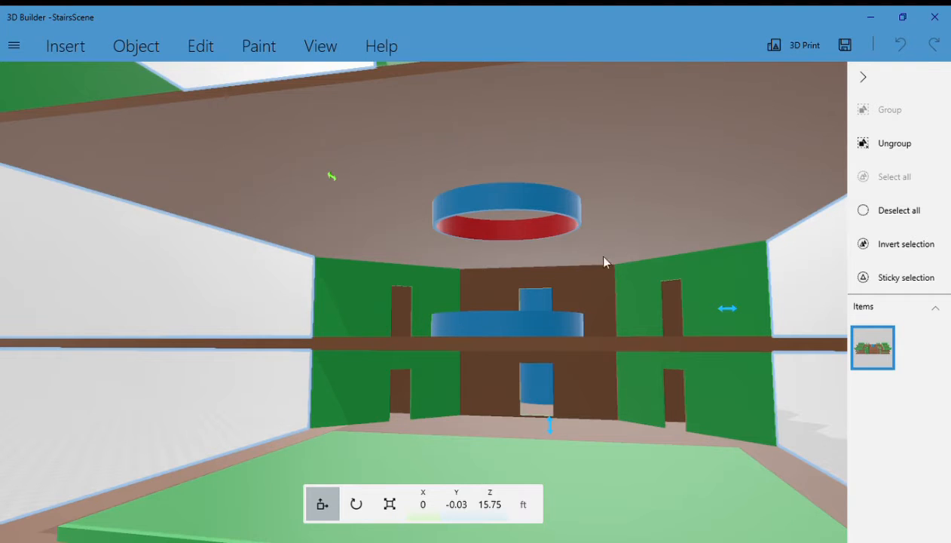
left_click_drag(791, 266, 791, 277)
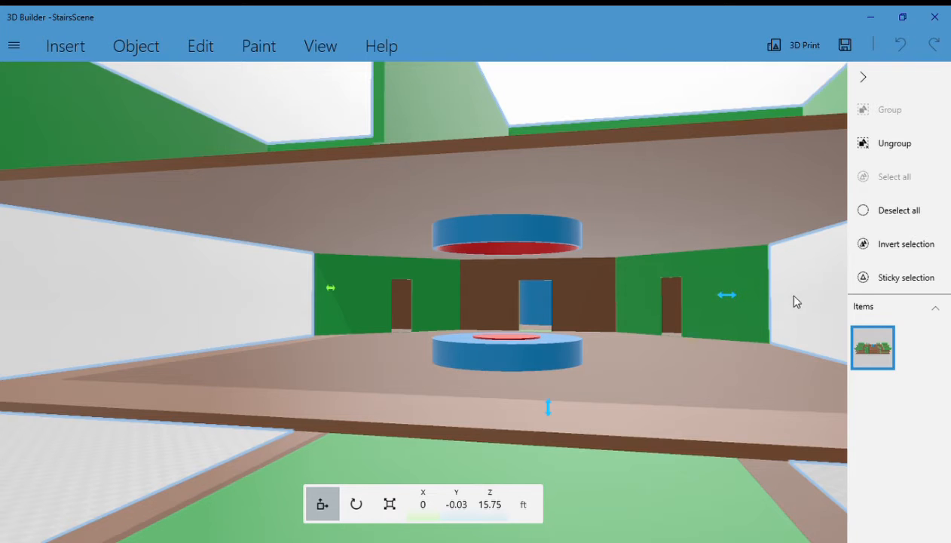
right_click_drag(804, 296, 362, 355)
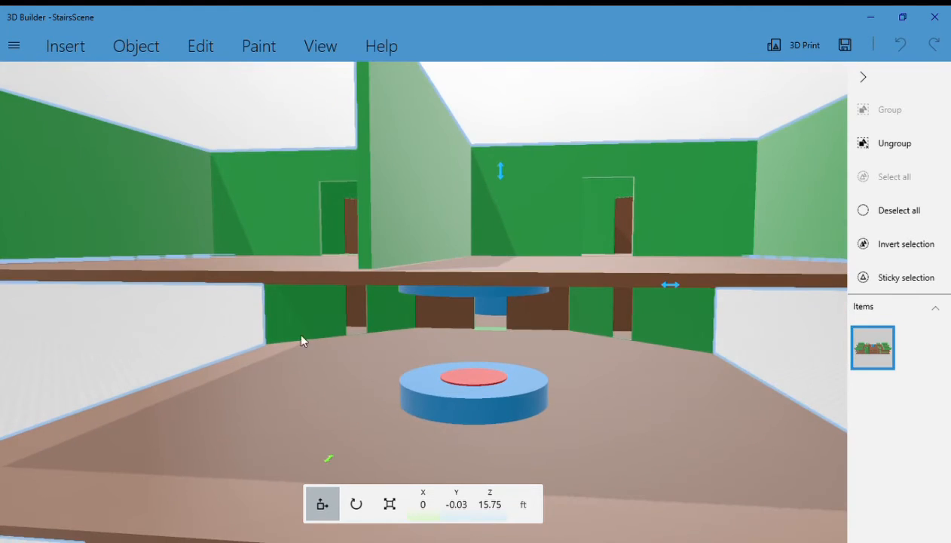
right_click_drag(301, 341, 399, 331)
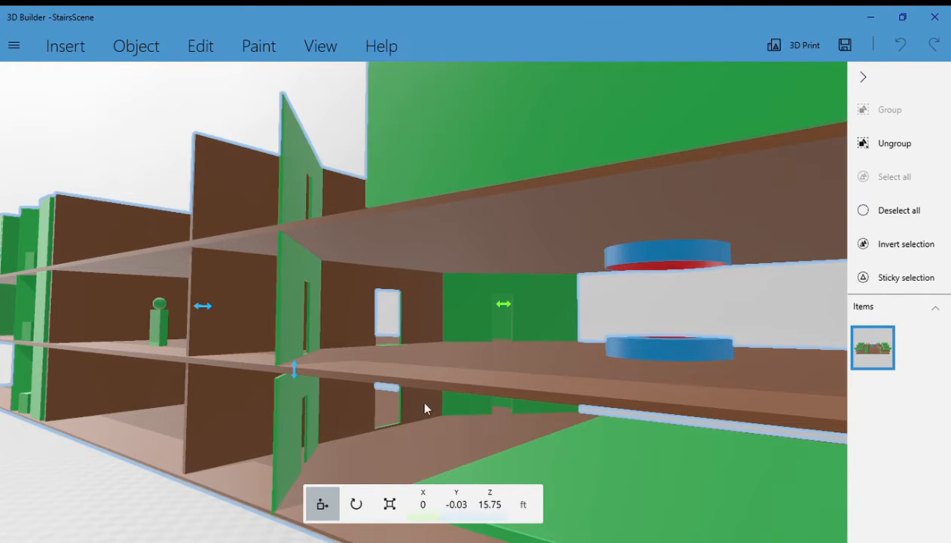
Step: Examine the partition walls, doorways, green boxes and corner shafts between the building's end rooms on the middle and top floors
right_click_drag(122, 399, 400, 360)
scroll(375, 380, "up", 5)
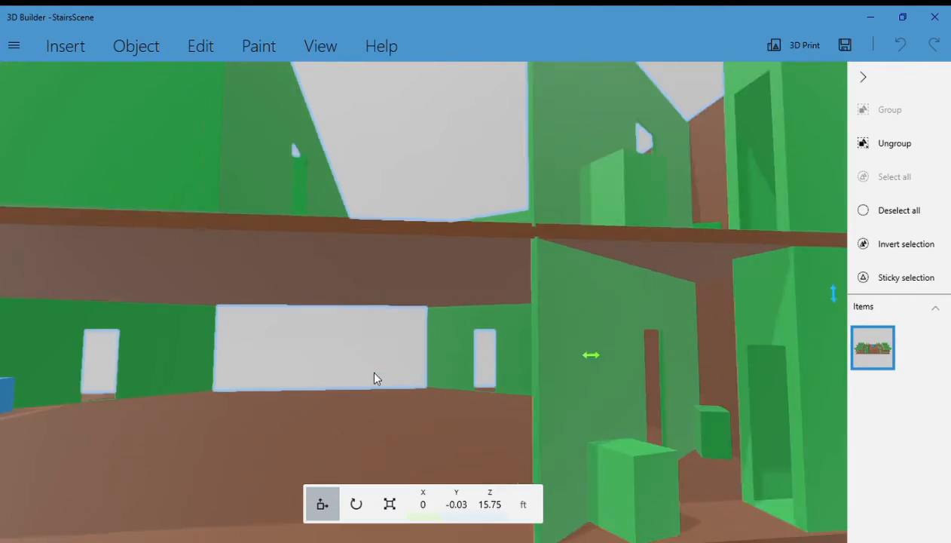
right_click_drag(388, 348, 371, 443)
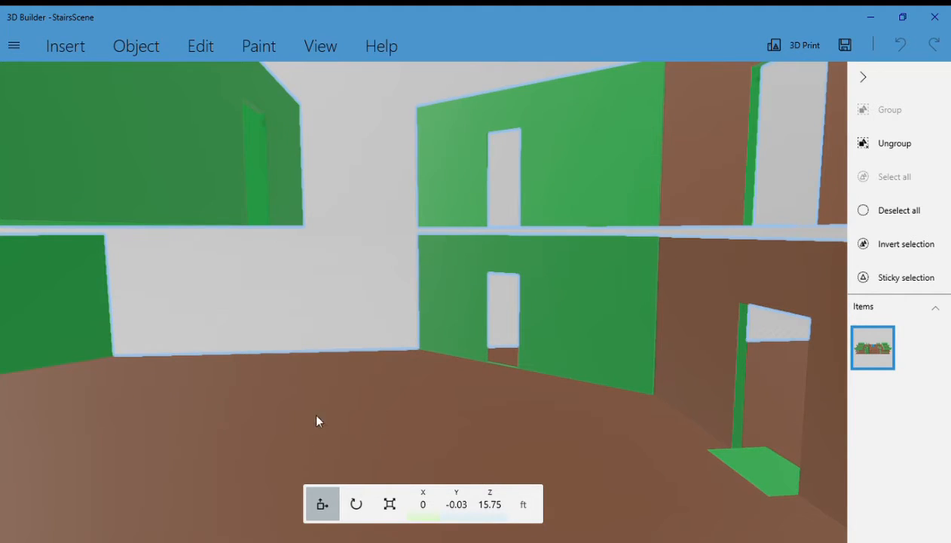
right_click_drag(359, 370, 368, 390)
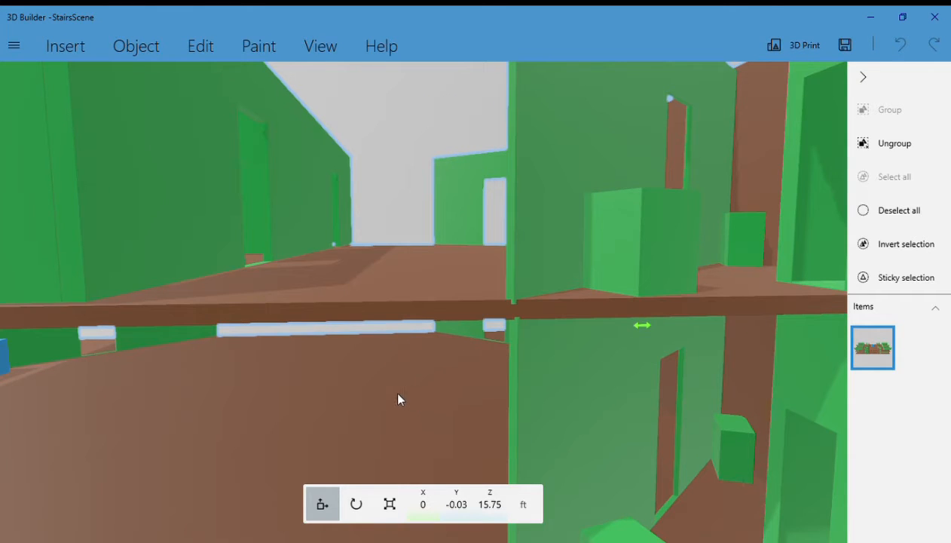
right_click_drag(236, 404, 699, 387)
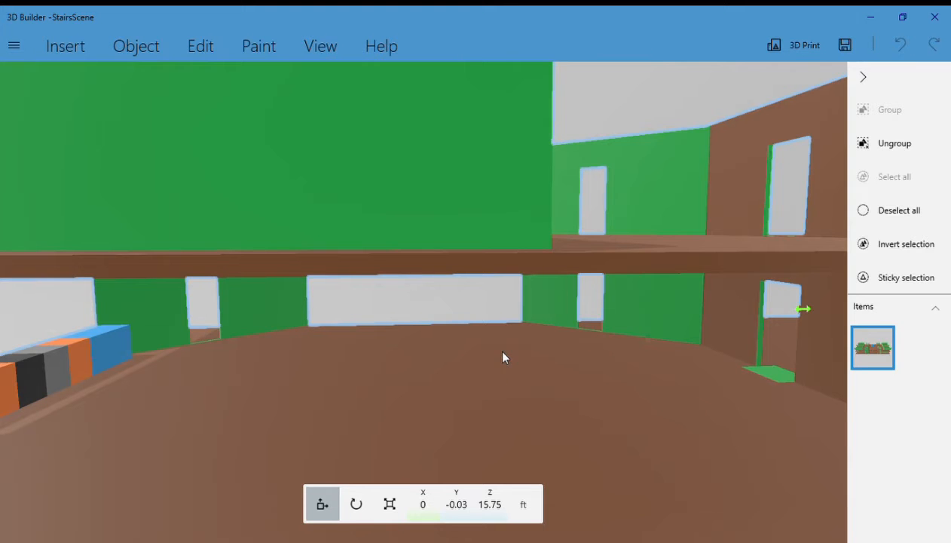
Step: Look all around inside the middle-floor room with the multicoloured counter, covering its green walls, doorways and wide openings
right_click_drag(480, 324, 463, 294)
left_click_drag(464, 294, 370, 286)
scroll(371, 280, "up", 5)
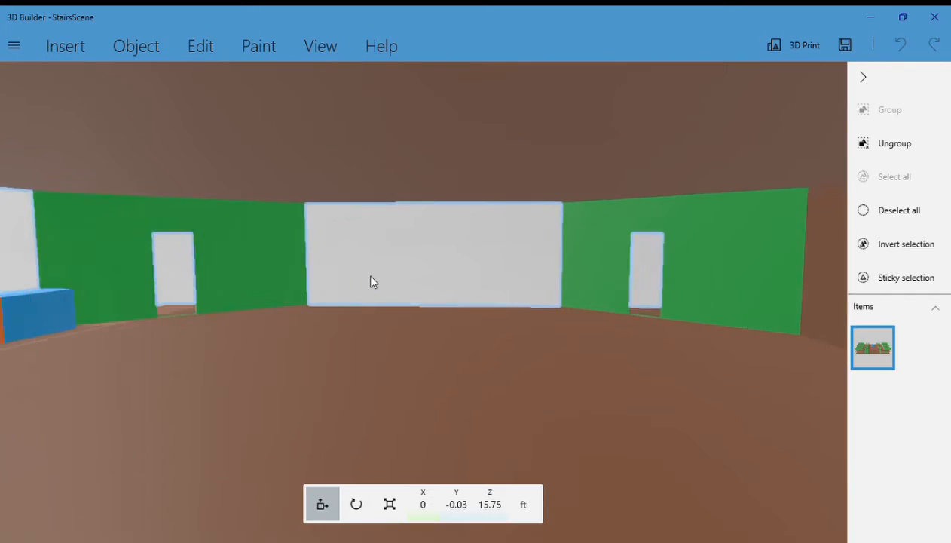
left_click_drag(313, 267, 369, 265)
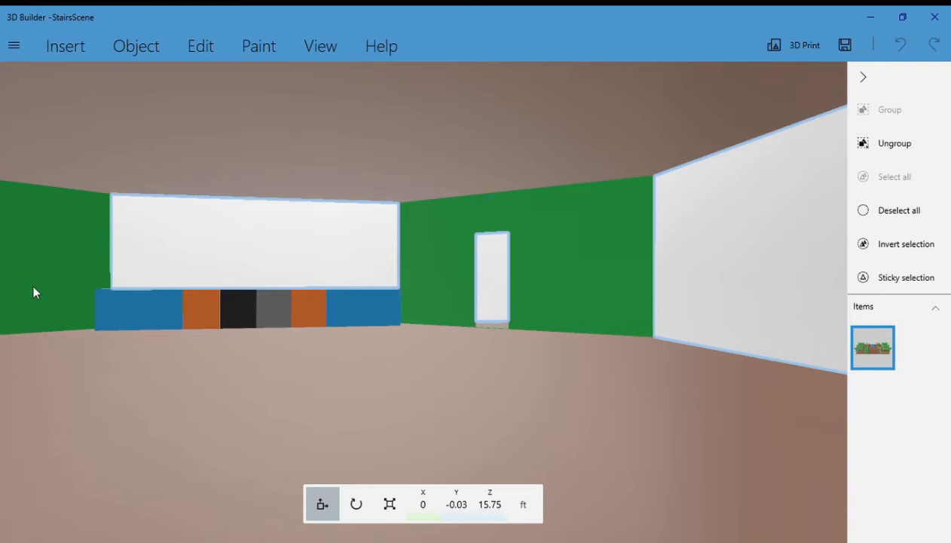
left_click_drag(640, 293, 799, 306)
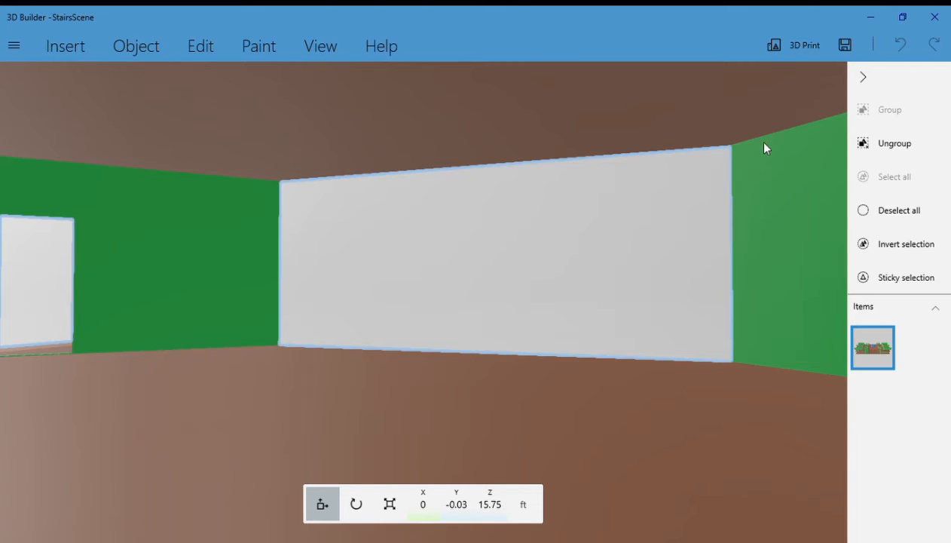
left_click_drag(374, 250, 808, 269)
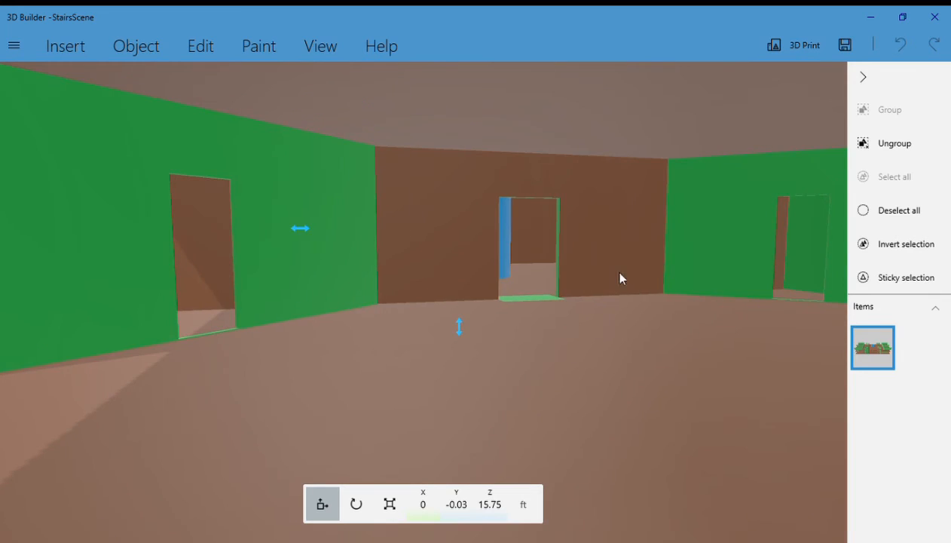
left_click_drag(620, 276, 656, 272)
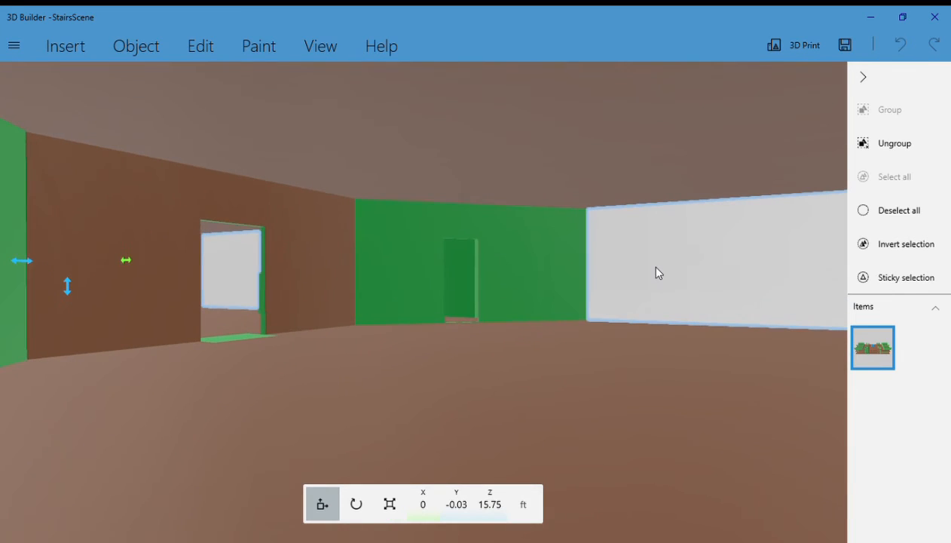
left_click_drag(558, 272, 197, 279)
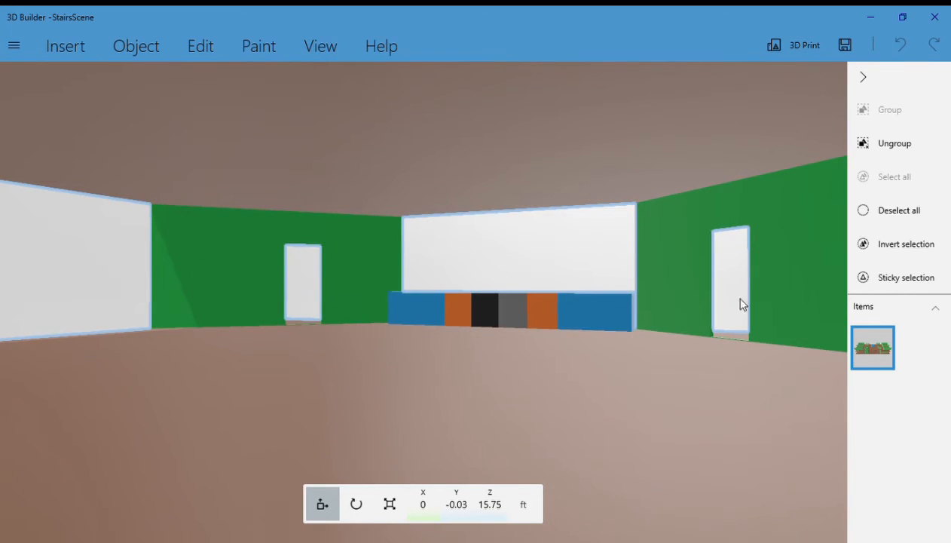
Step: Inspect the multicoloured counter and its adjoining partition walls from the open edge of the middle-floor room
left_click_drag(637, 309, 661, 361)
right_click_drag(660, 361, 666, 360)
right_click_drag(545, 361, 428, 367)
left_click_drag(495, 348, 428, 410)
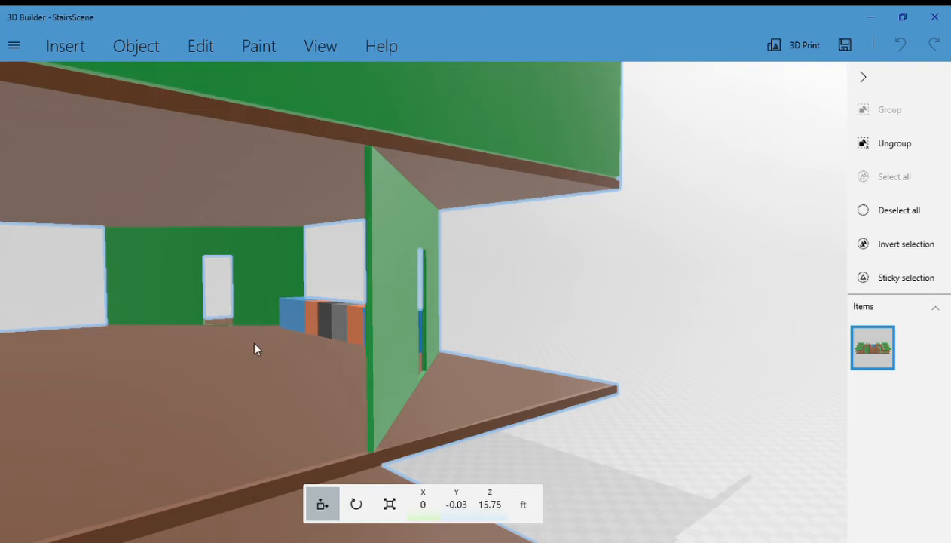
right_click_drag(313, 314, 670, 288)
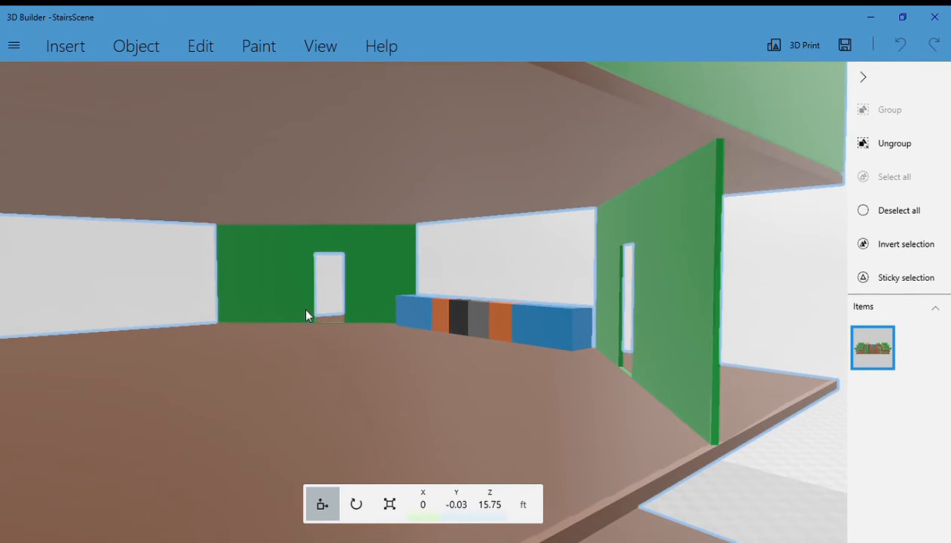
right_click_drag(169, 292, 269, 192)
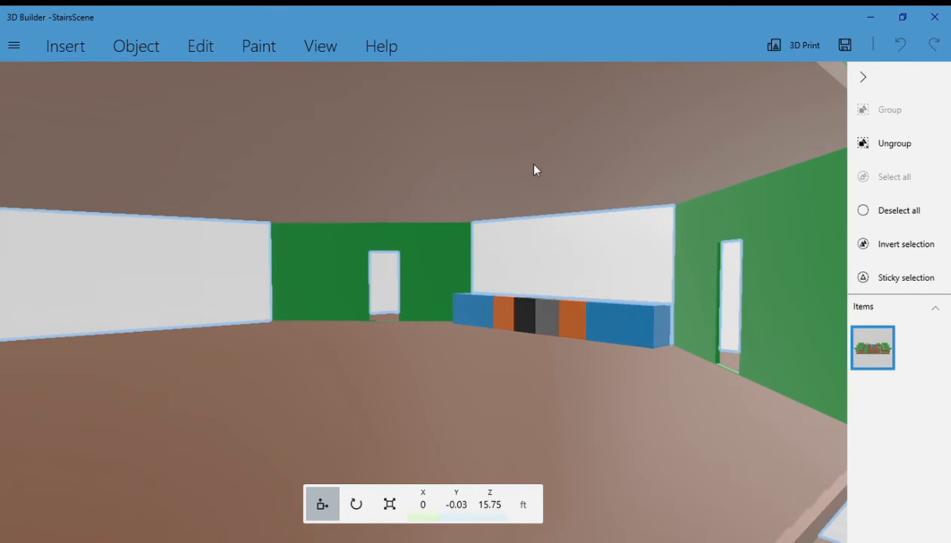
right_click_drag(595, 272, 447, 299)
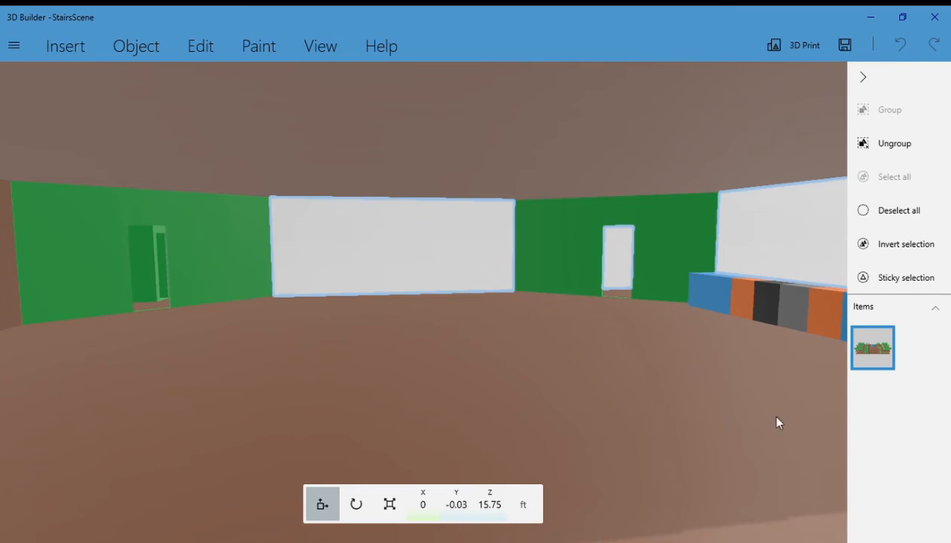
right_click_drag(624, 412, 698, 236)
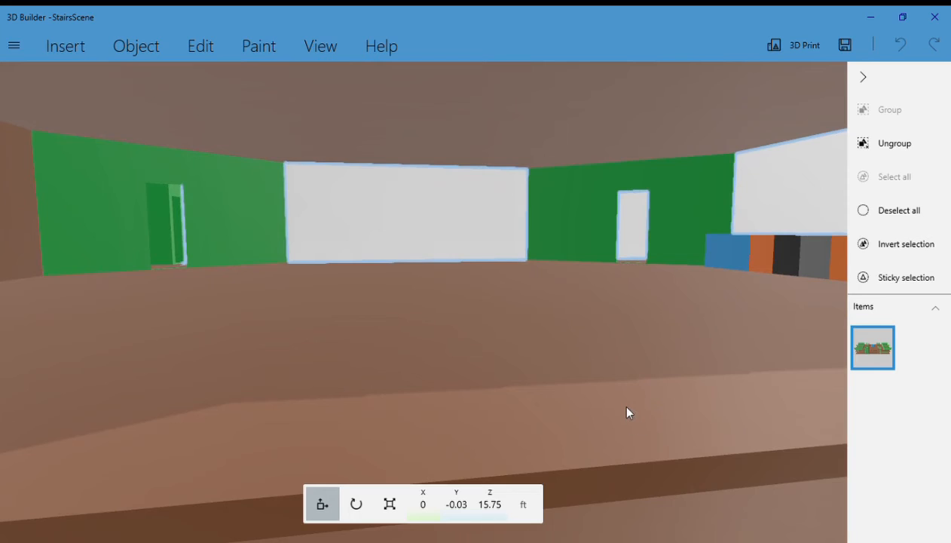
Step: Examine the ground floor from outside, covering the empty end room, the room with the green platform and the walls between them
scroll(619, 395, "down", 5)
right_click_drag(622, 357, 625, 334)
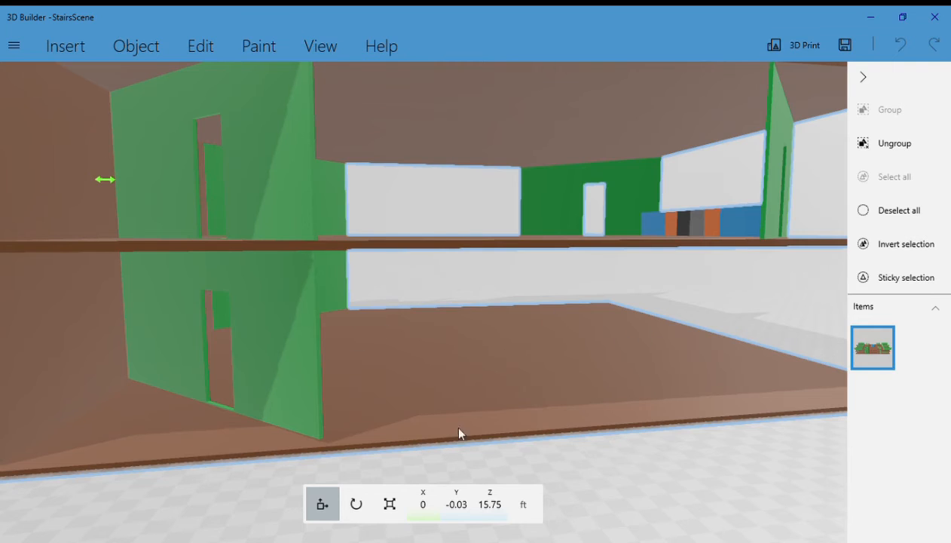
right_click_drag(690, 466, 474, 455)
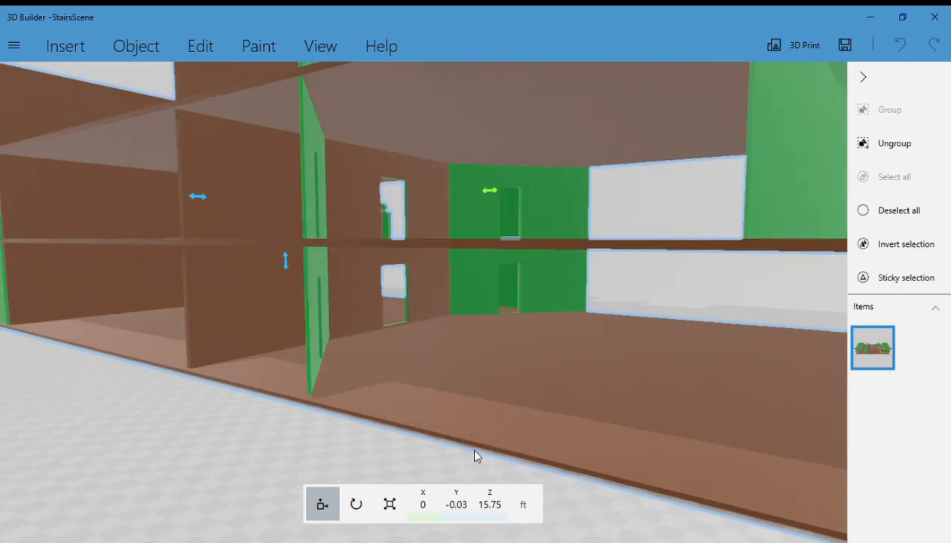
scroll(475, 455, "down", 2)
right_click_drag(745, 374, 574, 371)
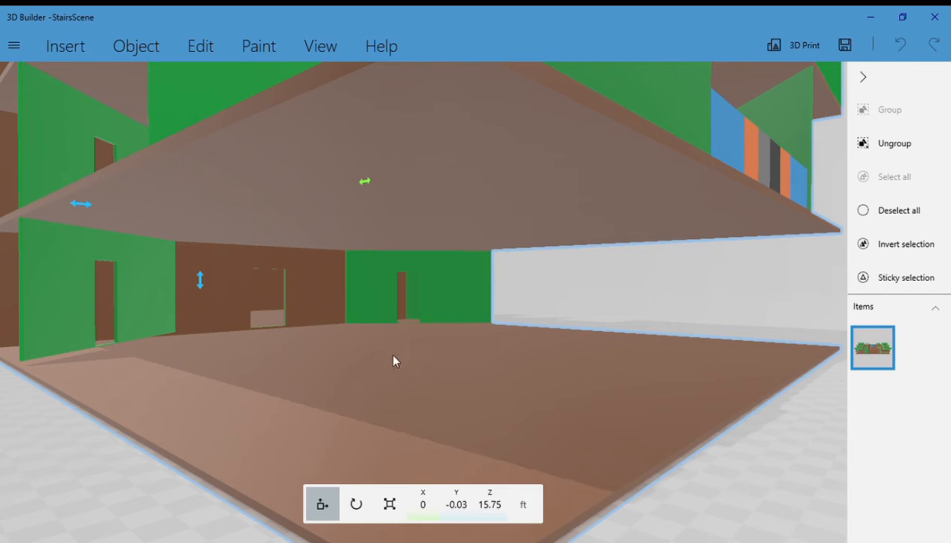
right_click_drag(163, 371, 304, 356)
right_click_drag(111, 399, 387, 465)
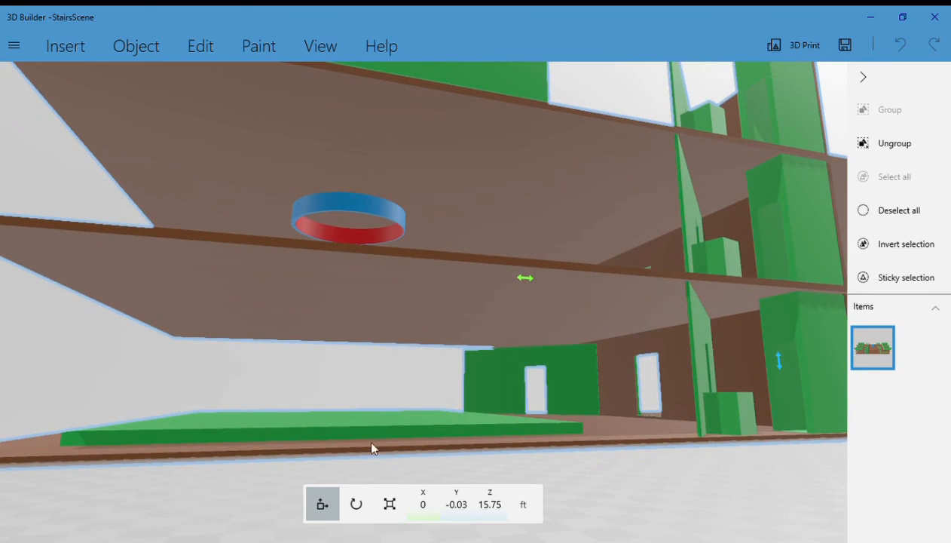
right_click_drag(411, 409, 435, 428)
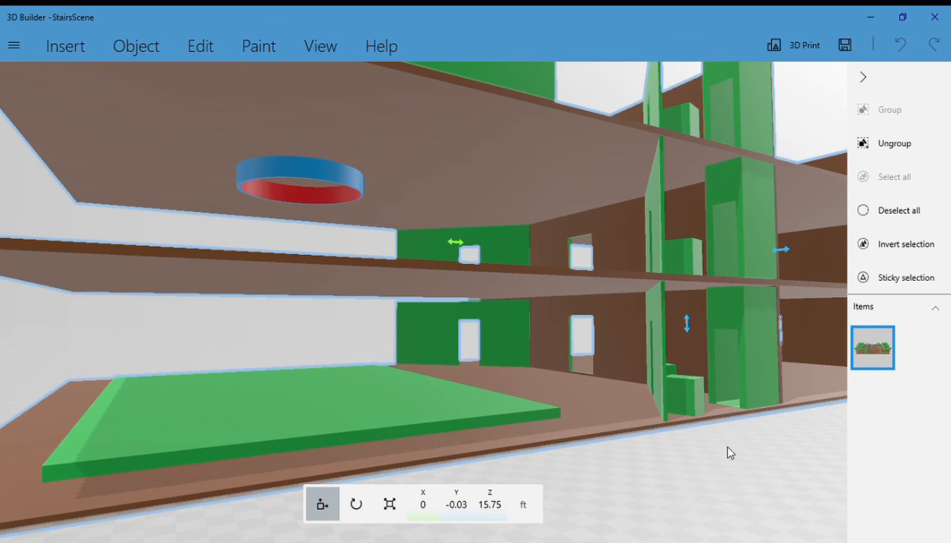
right_click_drag(731, 452, 419, 472)
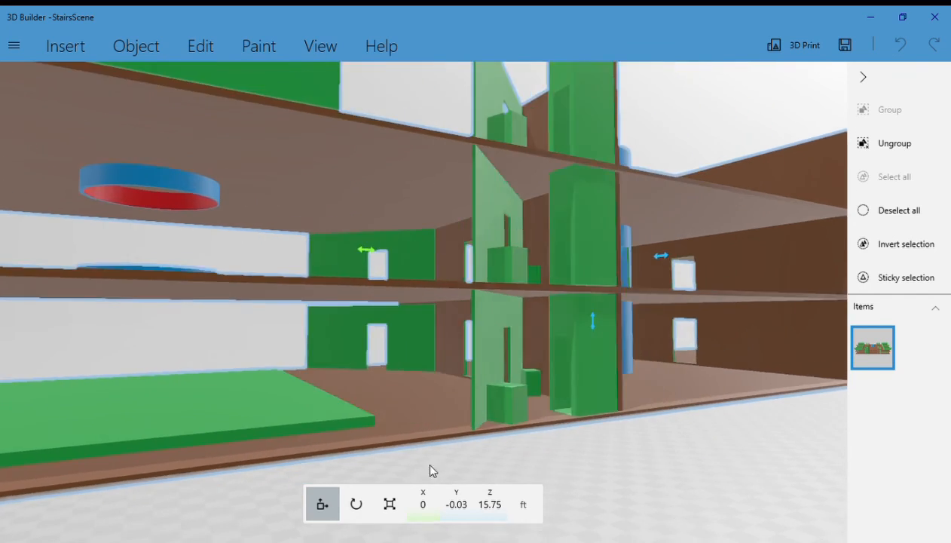
Step: Review the whole building from its long side, its end and above, including the central blue stairwell and top-floor rooms
left_click_drag(706, 458, 614, 461)
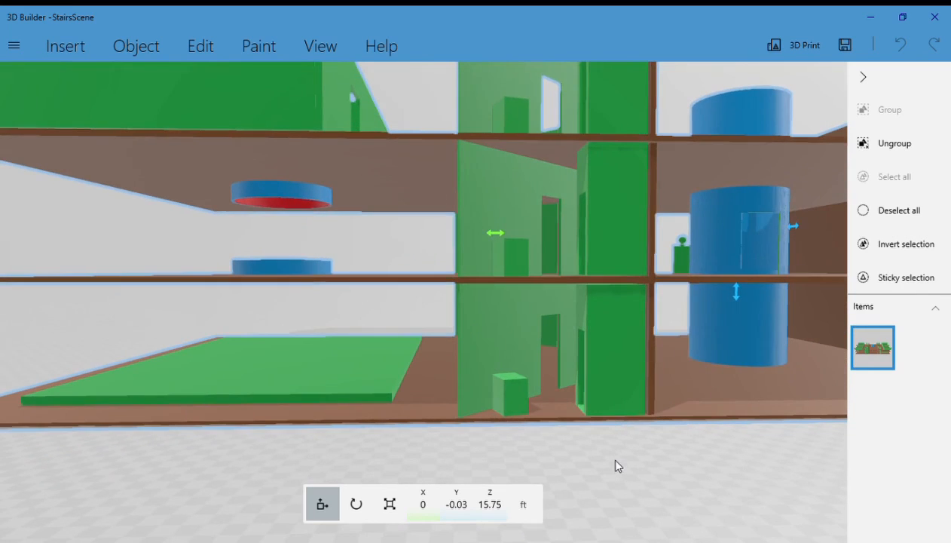
left_click_drag(694, 463, 413, 416)
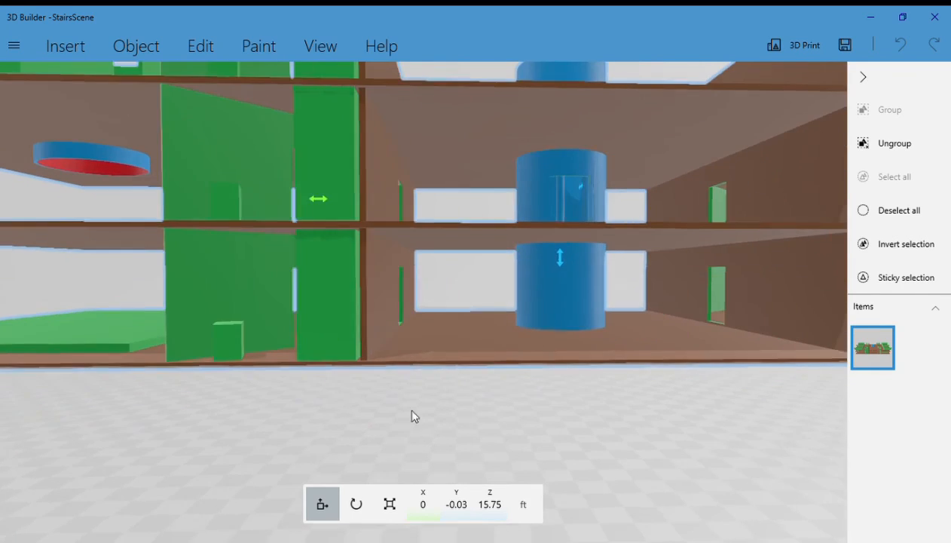
scroll(511, 426, "down", 5)
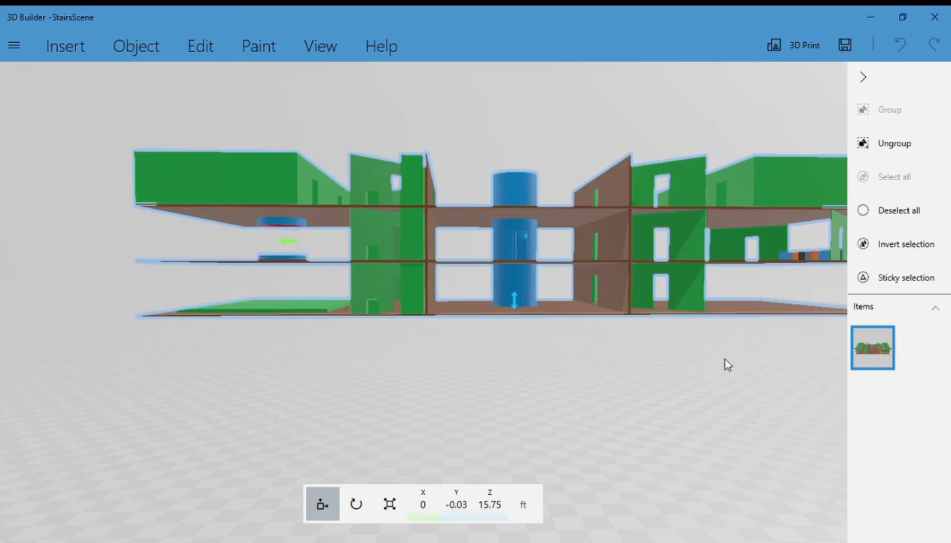
left_click_drag(715, 365, 686, 401)
left_click_drag(205, 381, 614, 450)
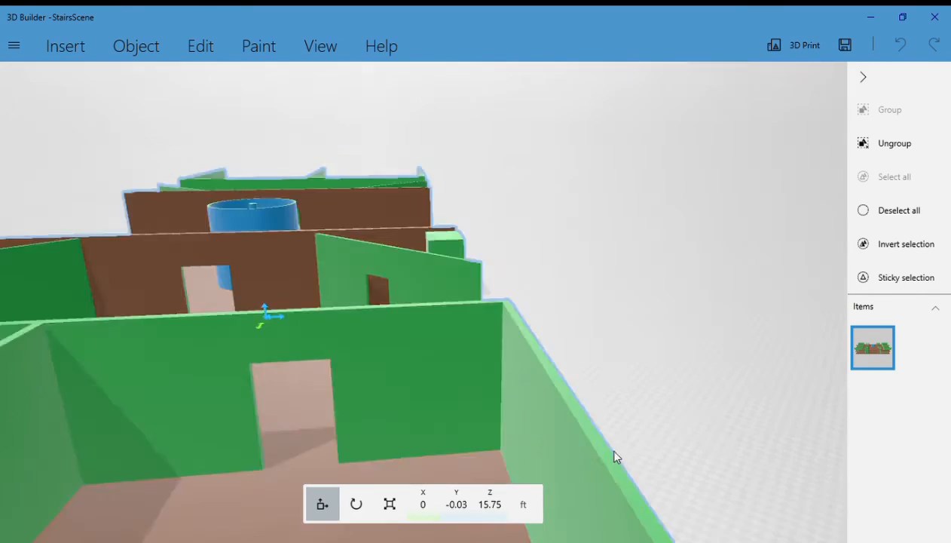
scroll(613, 463, "down", 6)
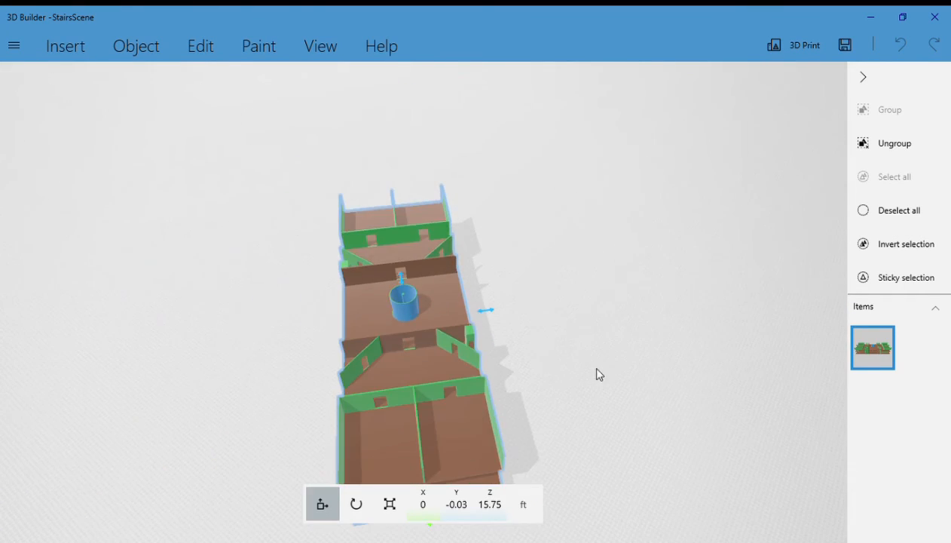
left_click_drag(565, 447, 716, 329)
left_click_drag(340, 292, 429, 249)
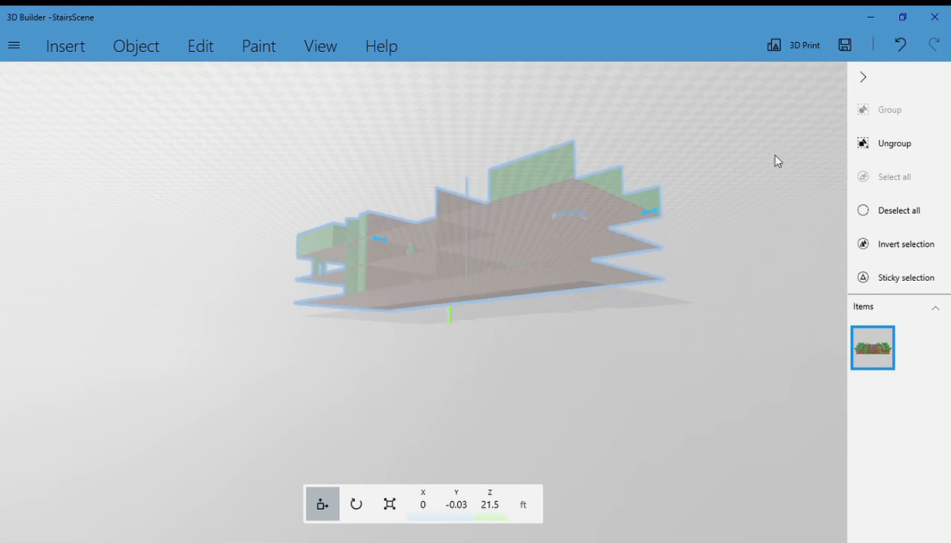
left_click(902, 45)
Step: Review all three floors from a raised view of the long side, including the stairwell, coloured counter, round fixture and green platform
left_click_drag(361, 345, 541, 392)
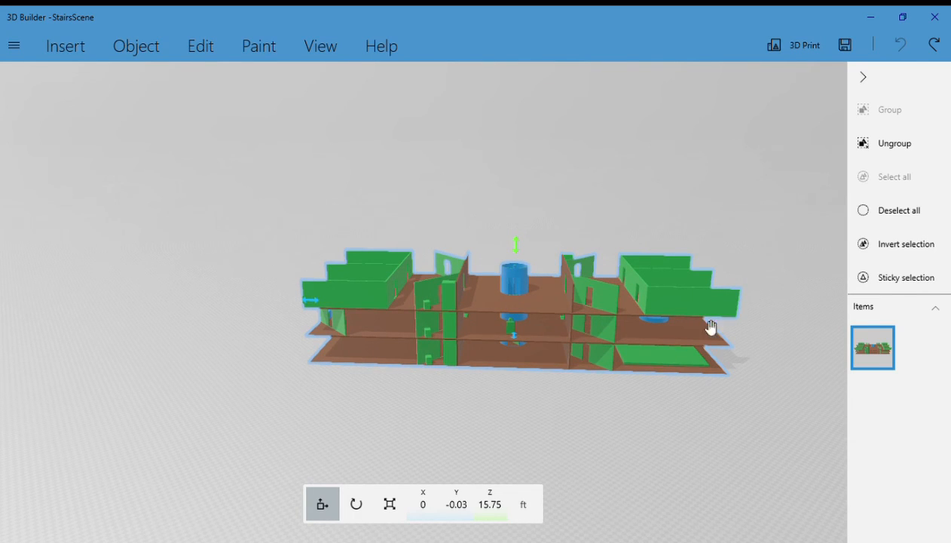
scroll(646, 269, "up", 3)
scroll(647, 271, "up", 2)
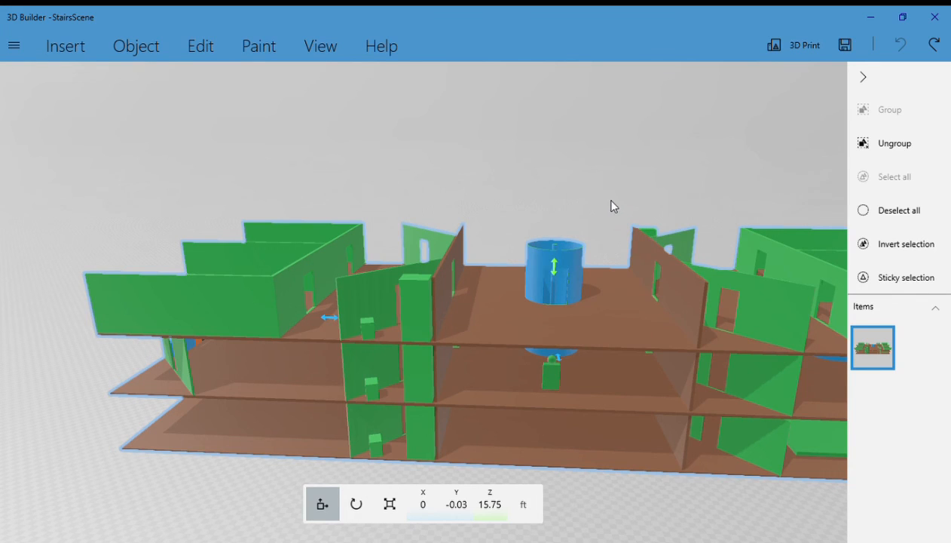
left_click_drag(509, 202, 587, 181)
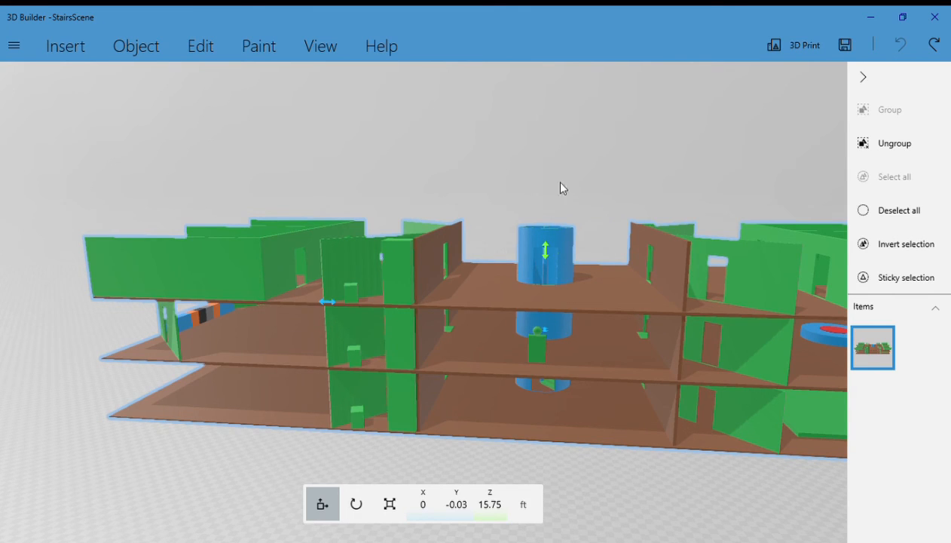
left_click_drag(586, 193, 492, 185)
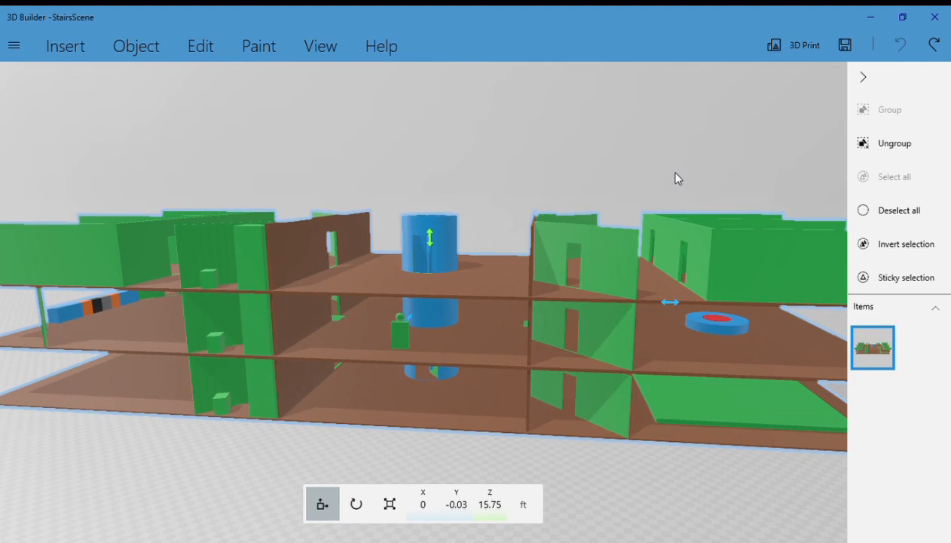